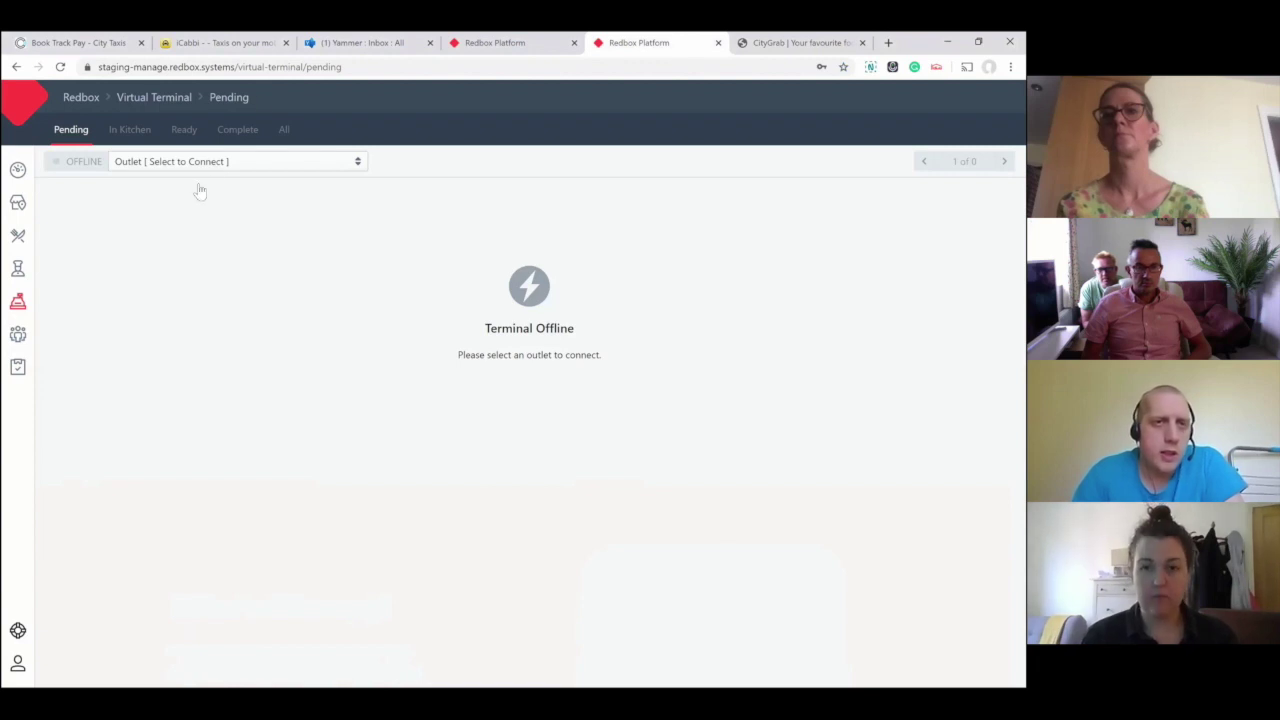
Step: Connect the virtual terminal to the 'In Pizza We Crust - In Pizza We Crust Catcliffe' outlet
left_click(218, 163)
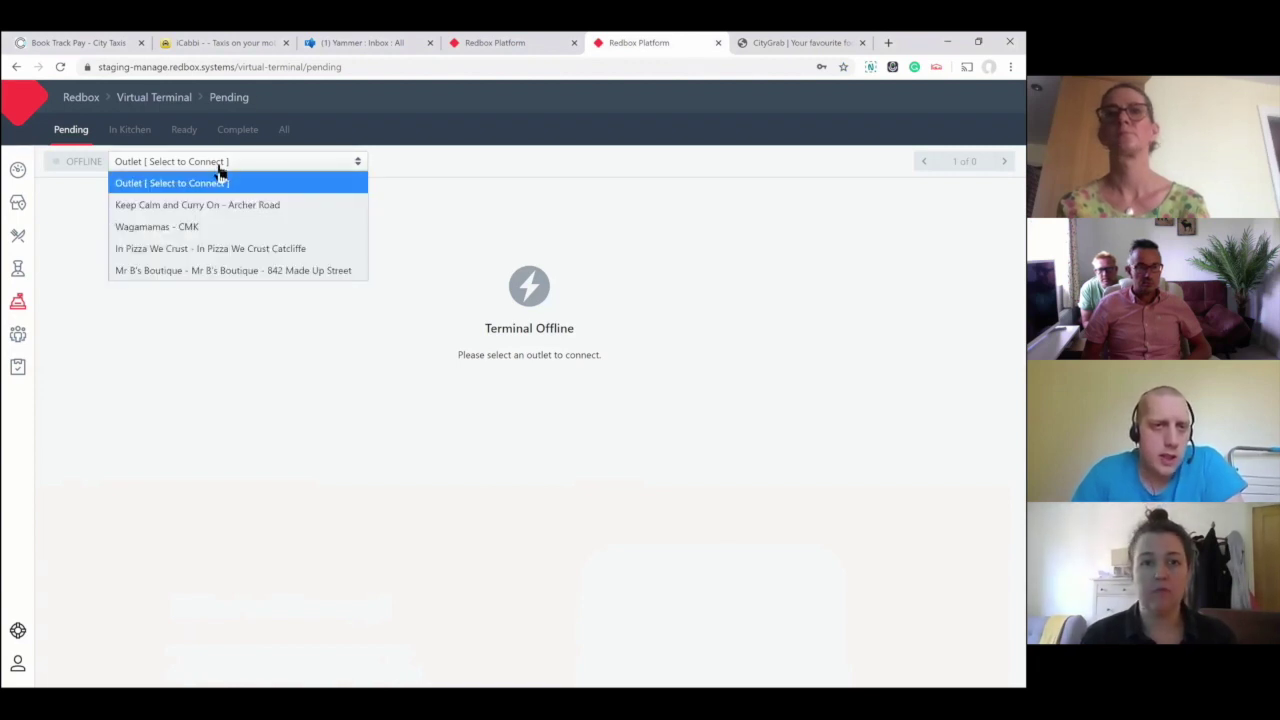
left_click(228, 251)
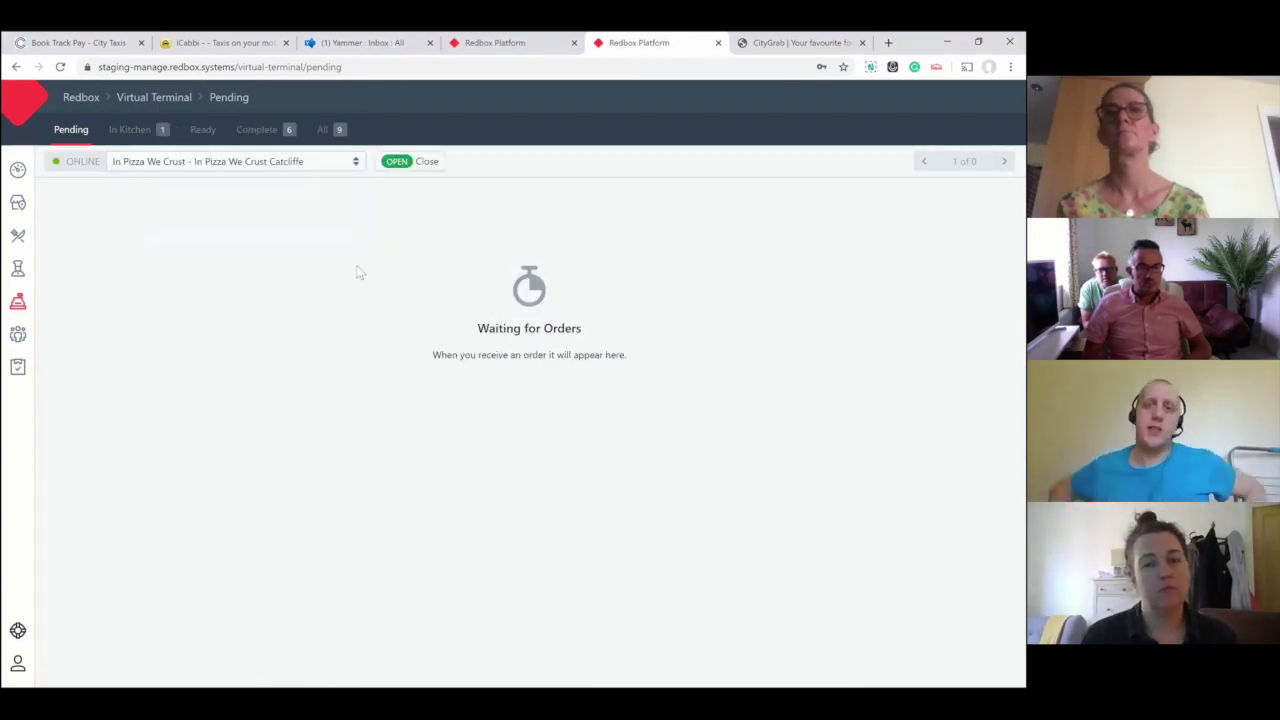
left_click(806, 44)
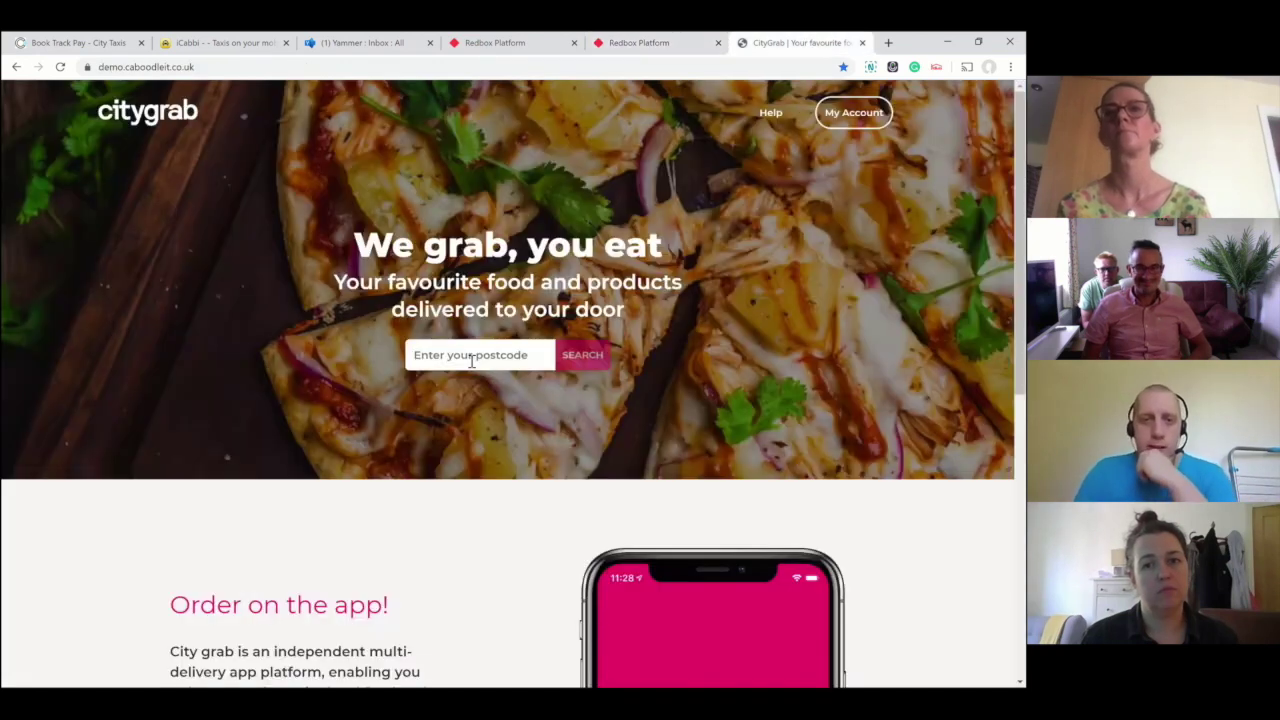
left_click(470, 358)
type("s24SU")
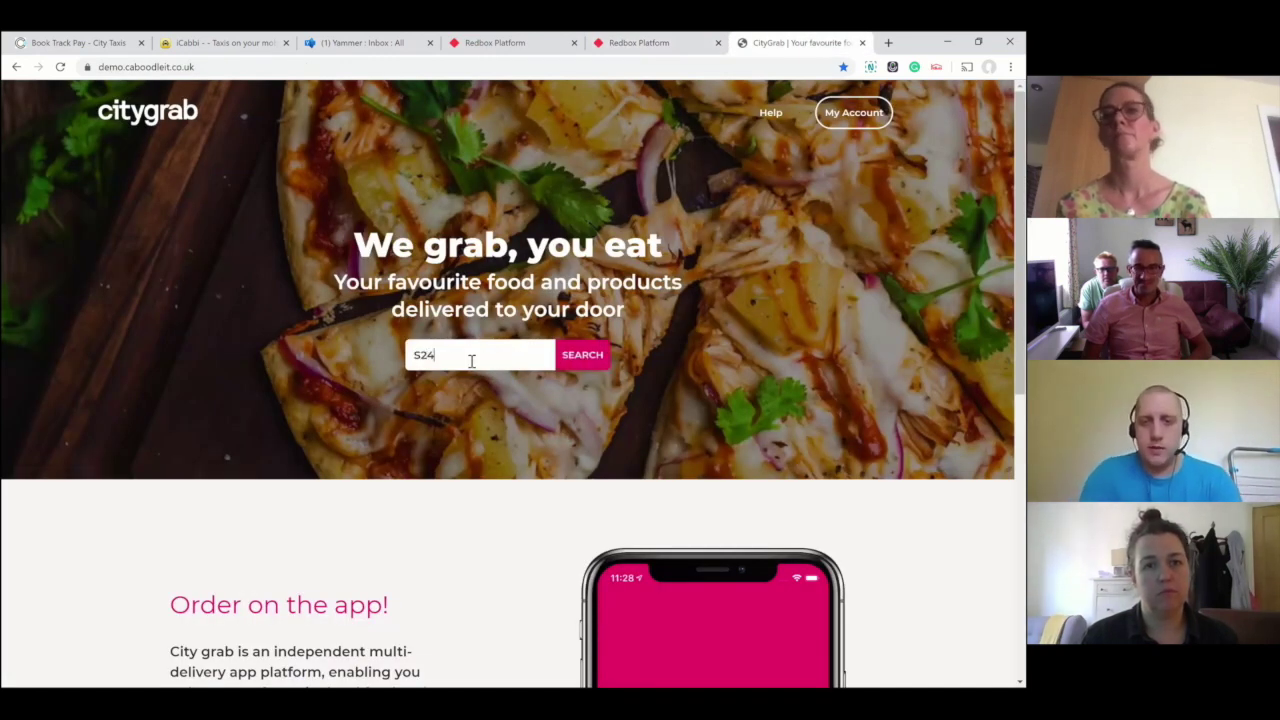
left_click(567, 363)
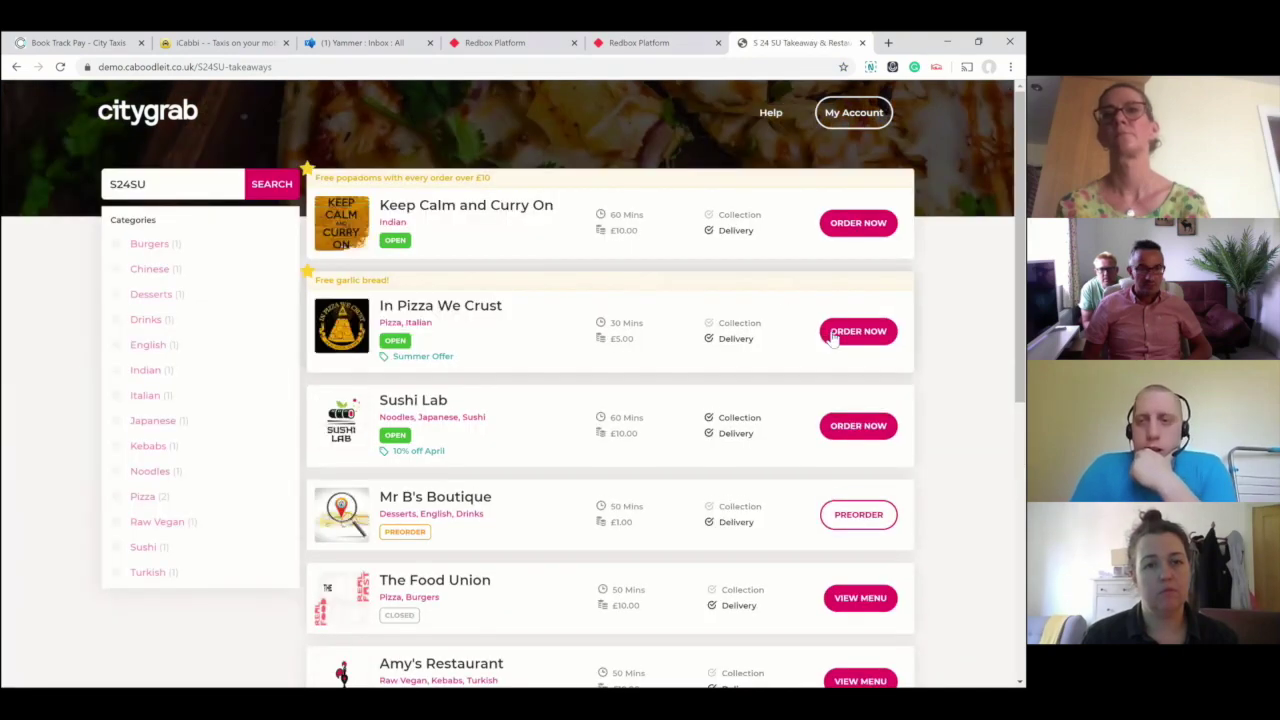
left_click(829, 336)
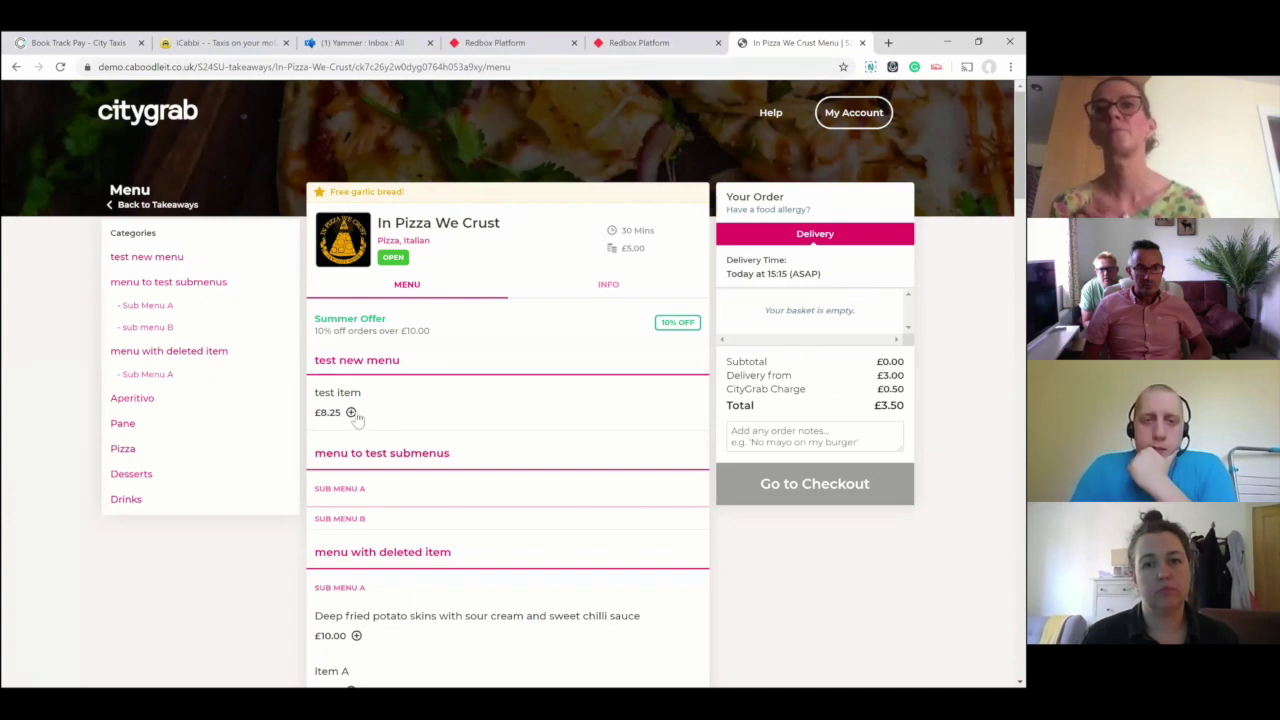
Step: Add three test items to the basket, check out and place the £32.87 order
left_click(505, 410)
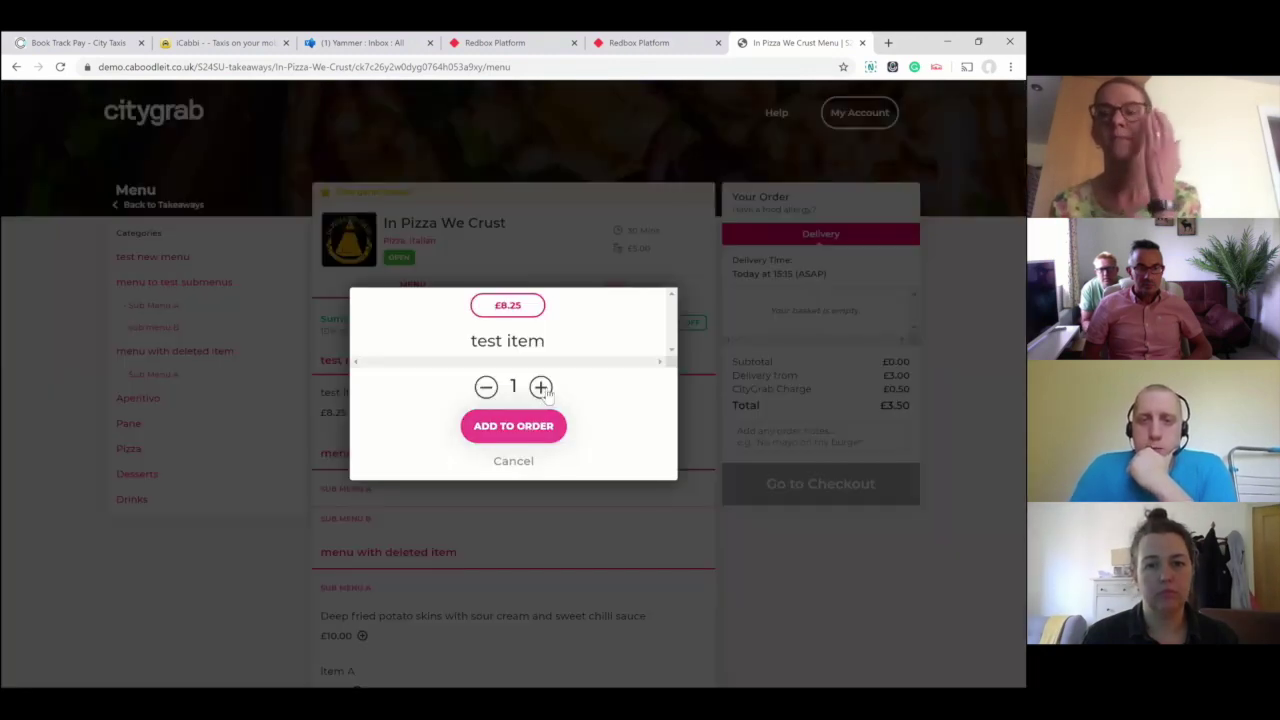
left_click(540, 386)
left_click(540, 386)
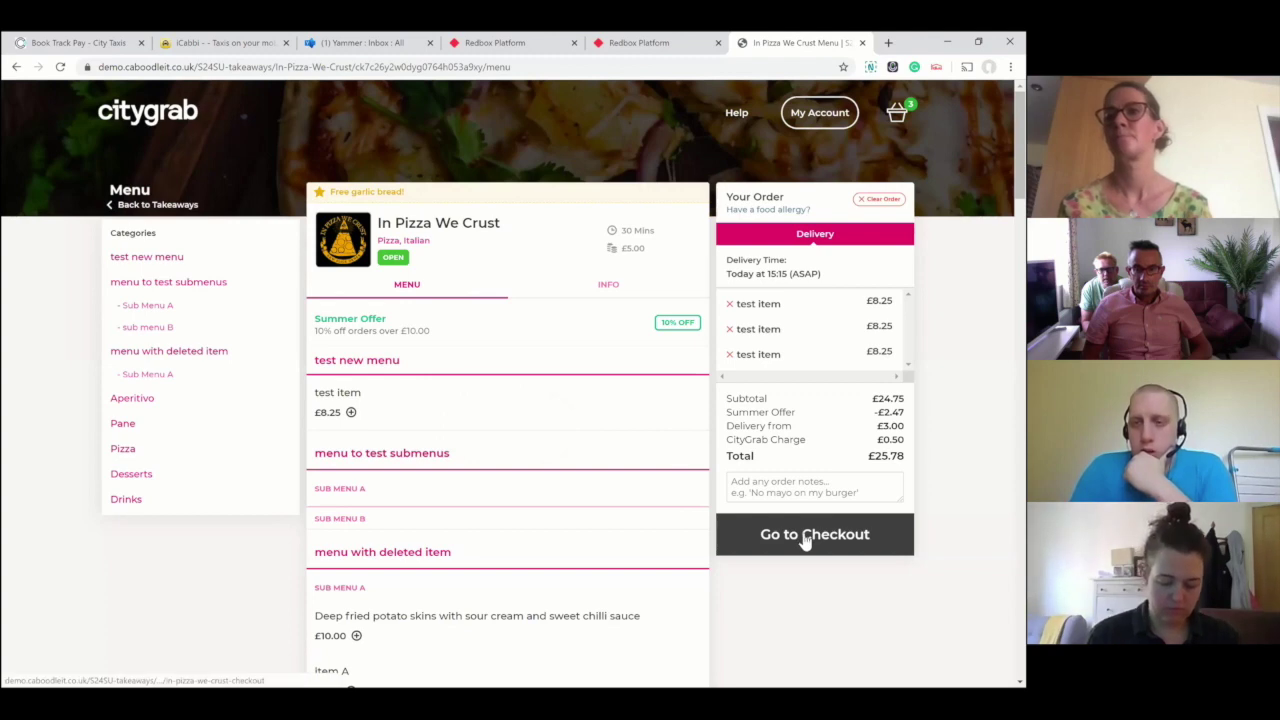
left_click(805, 538)
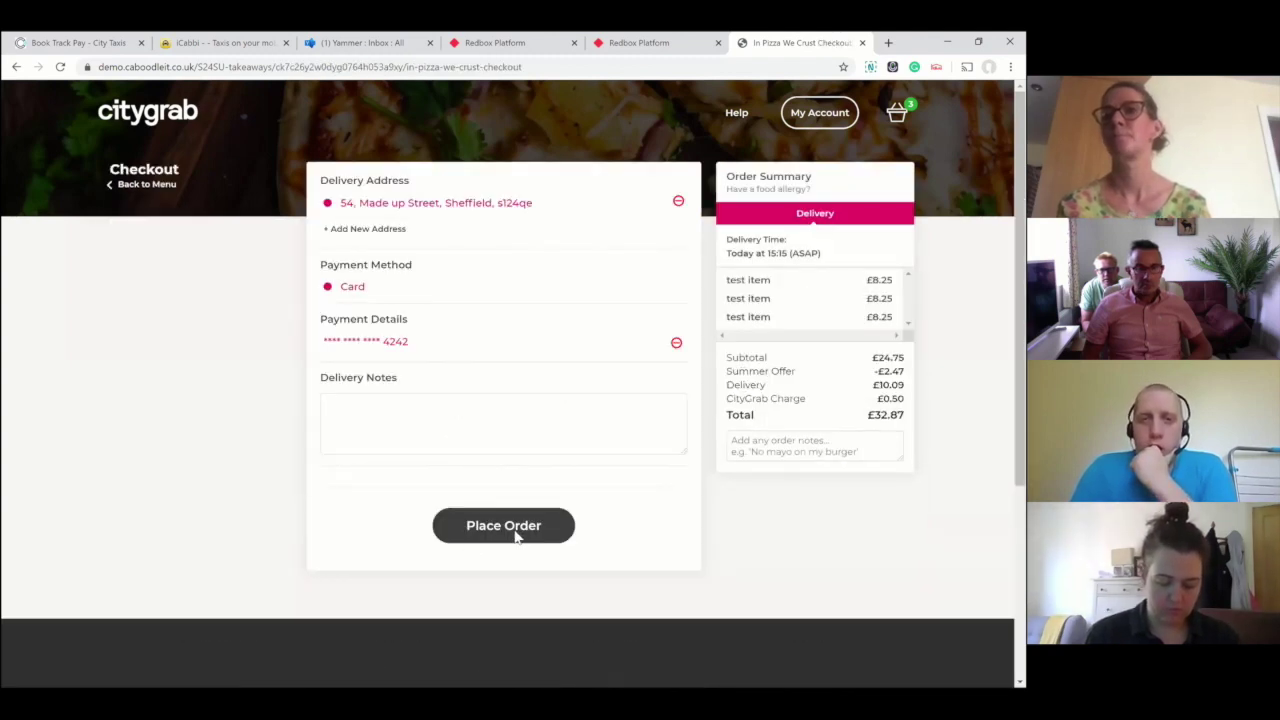
left_click(515, 533)
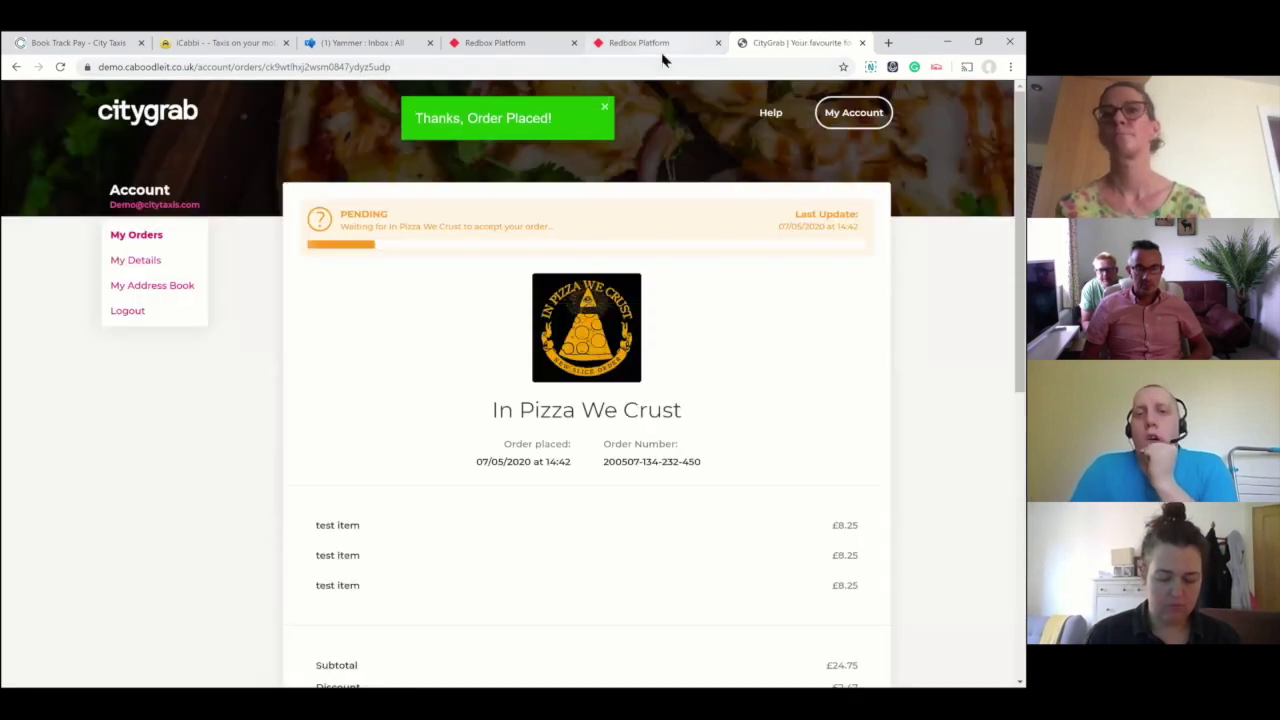
Step: Switch between CityGrab and the virtual terminal, ending on the terminal's In Kitchen orders
left_click(661, 46)
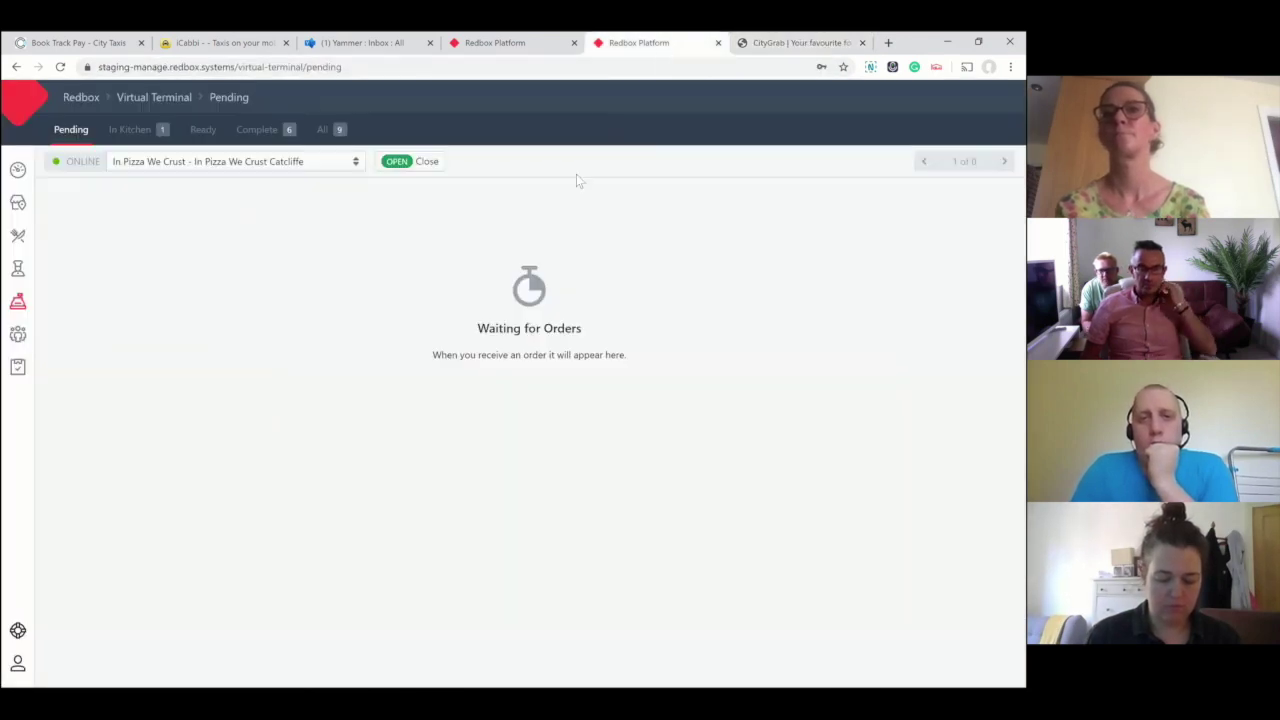
left_click(785, 43)
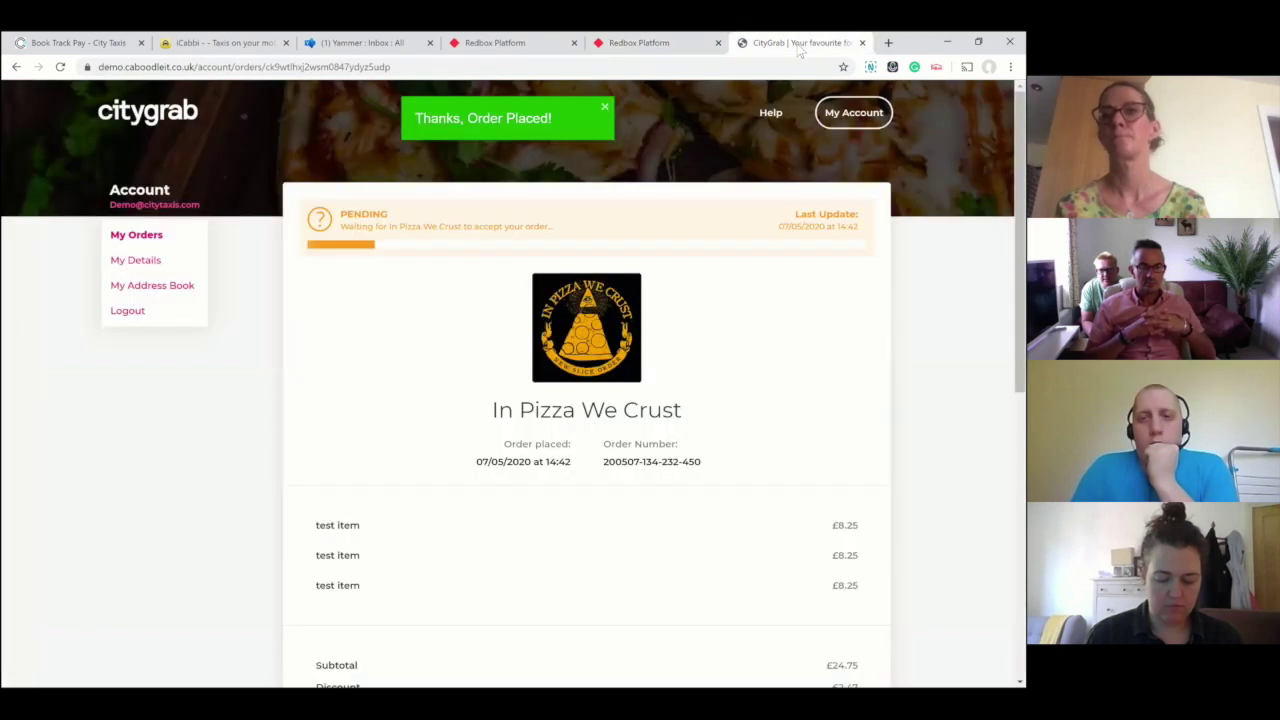
left_click(657, 43)
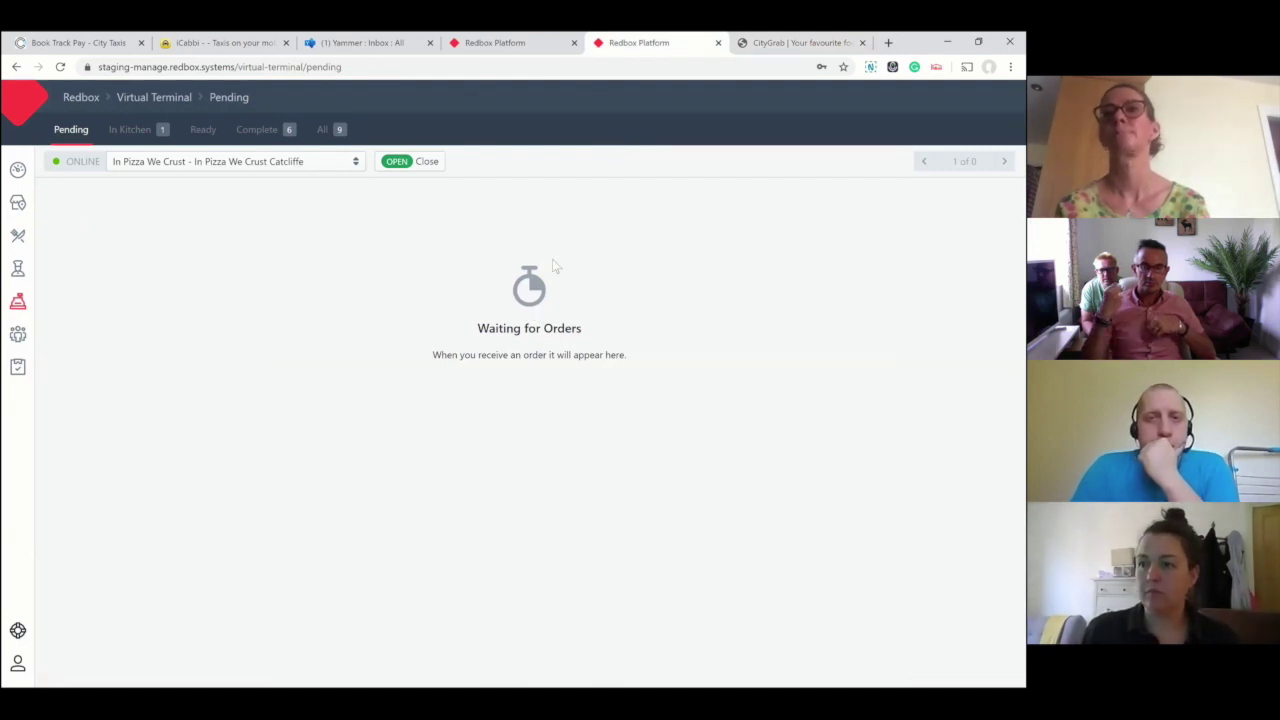
left_click(795, 43)
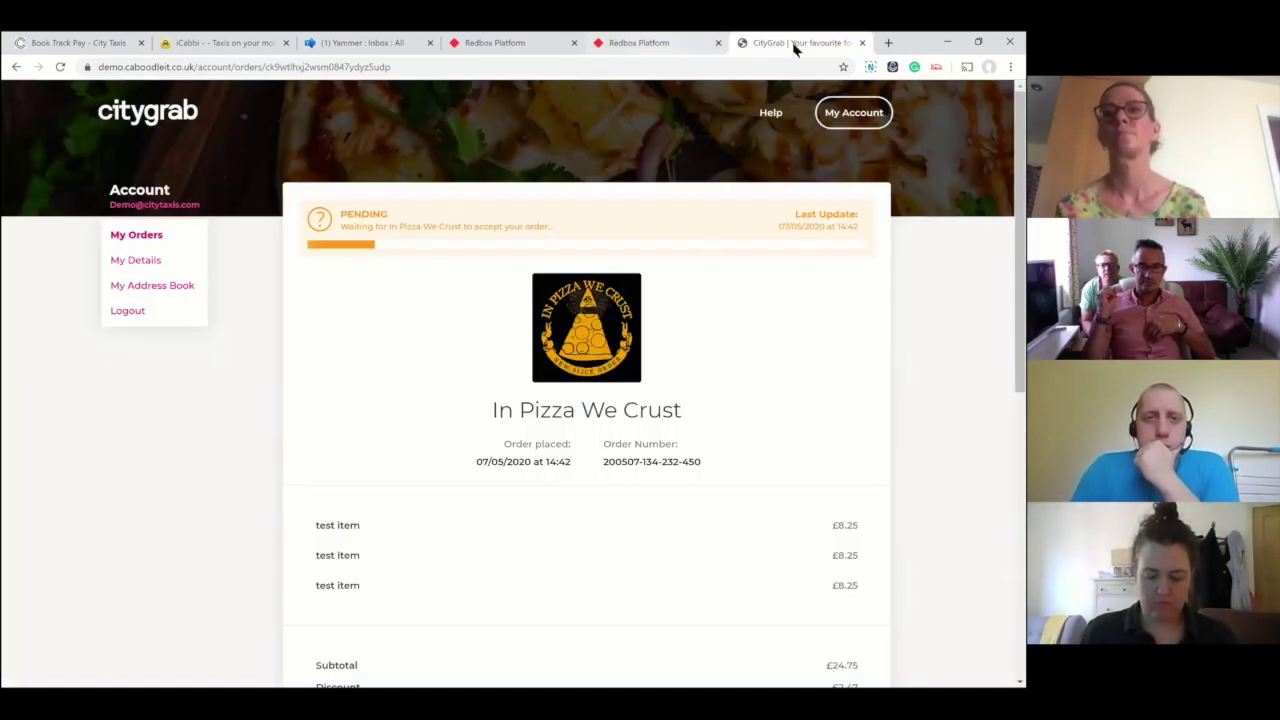
left_click(650, 43)
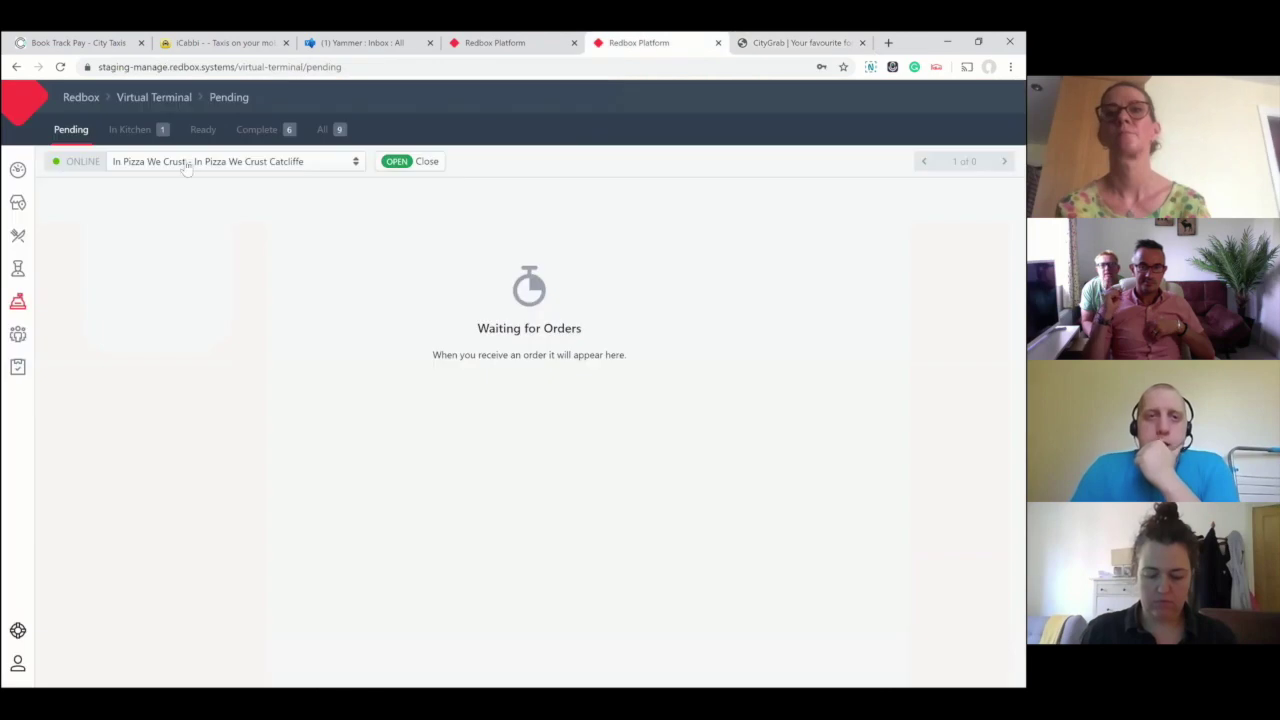
left_click(131, 140)
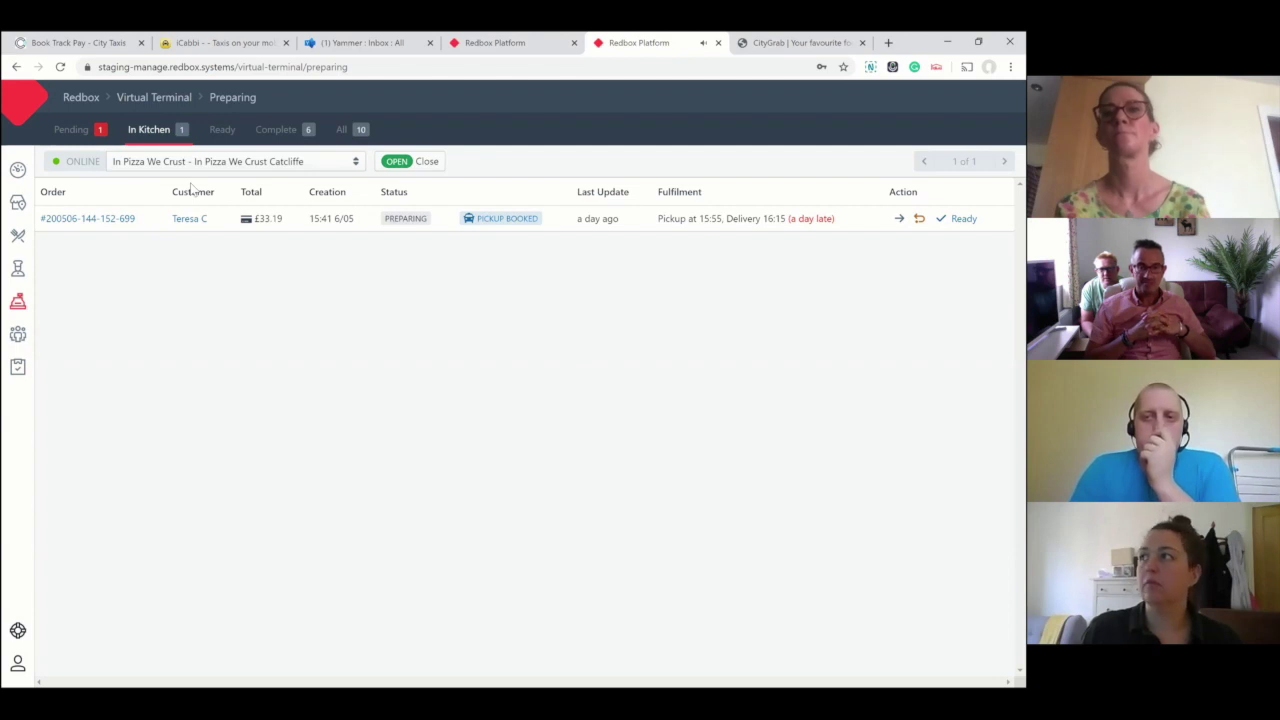
Step: Check the Ready, Complete and In Kitchen tabs, then open the new £32.87 order from Pending
left_click(226, 131)
left_click(280, 133)
left_click(214, 131)
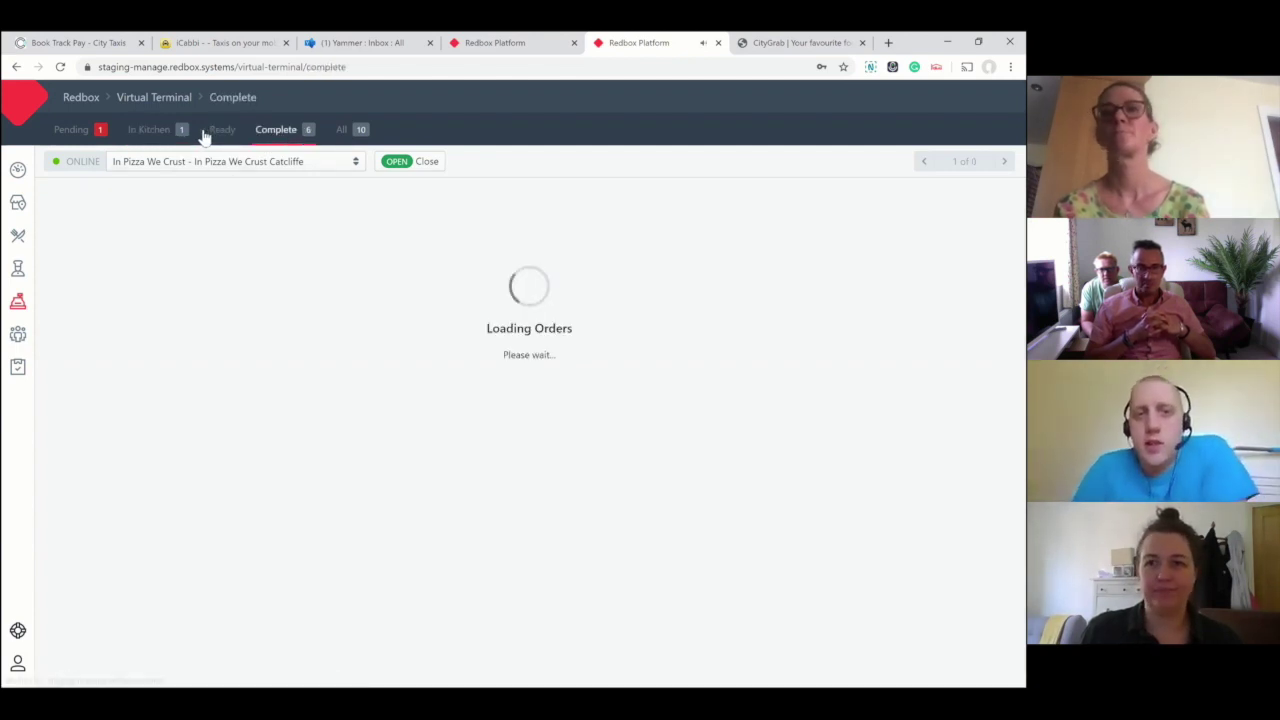
left_click(176, 131)
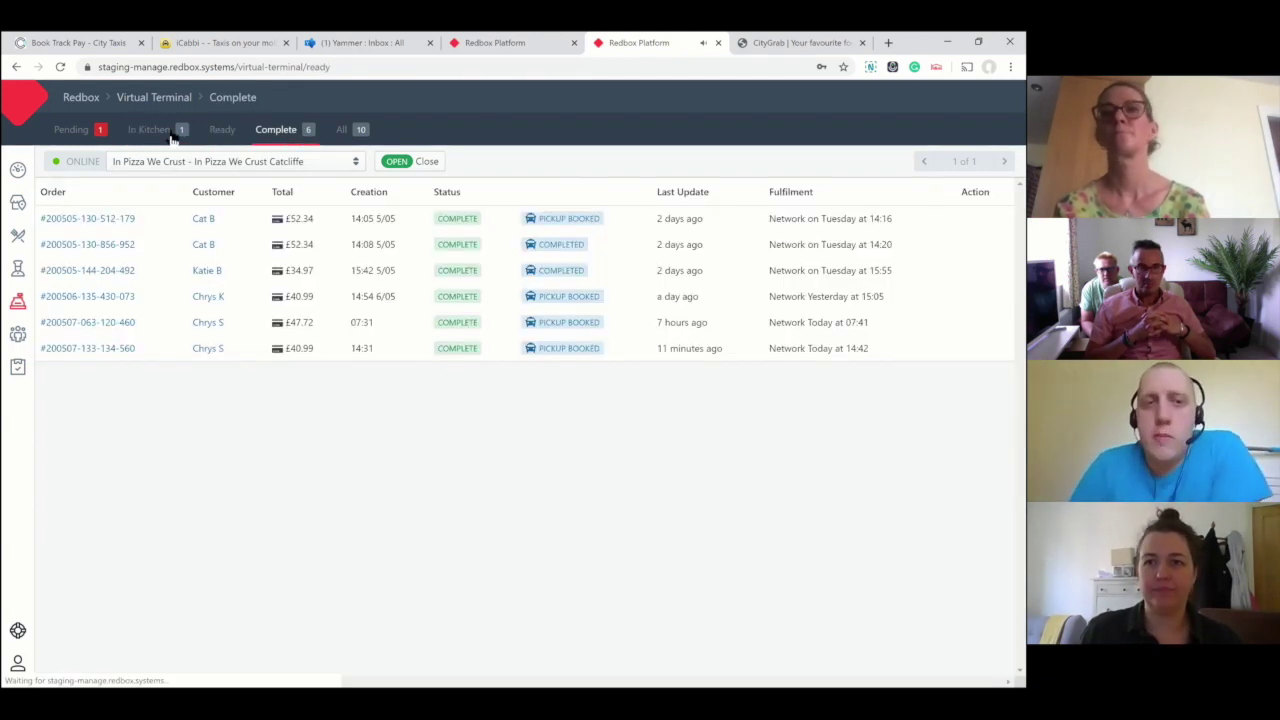
left_click(221, 131)
left_click(284, 130)
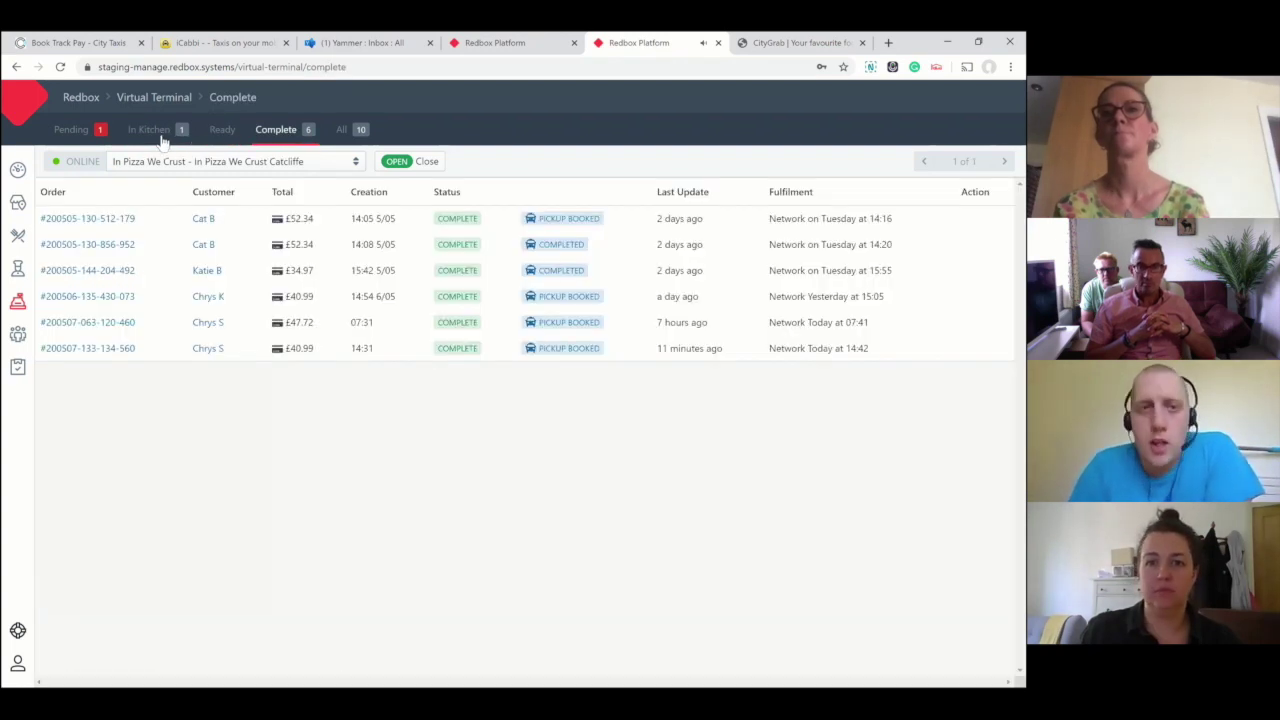
left_click(158, 133)
left_click(80, 133)
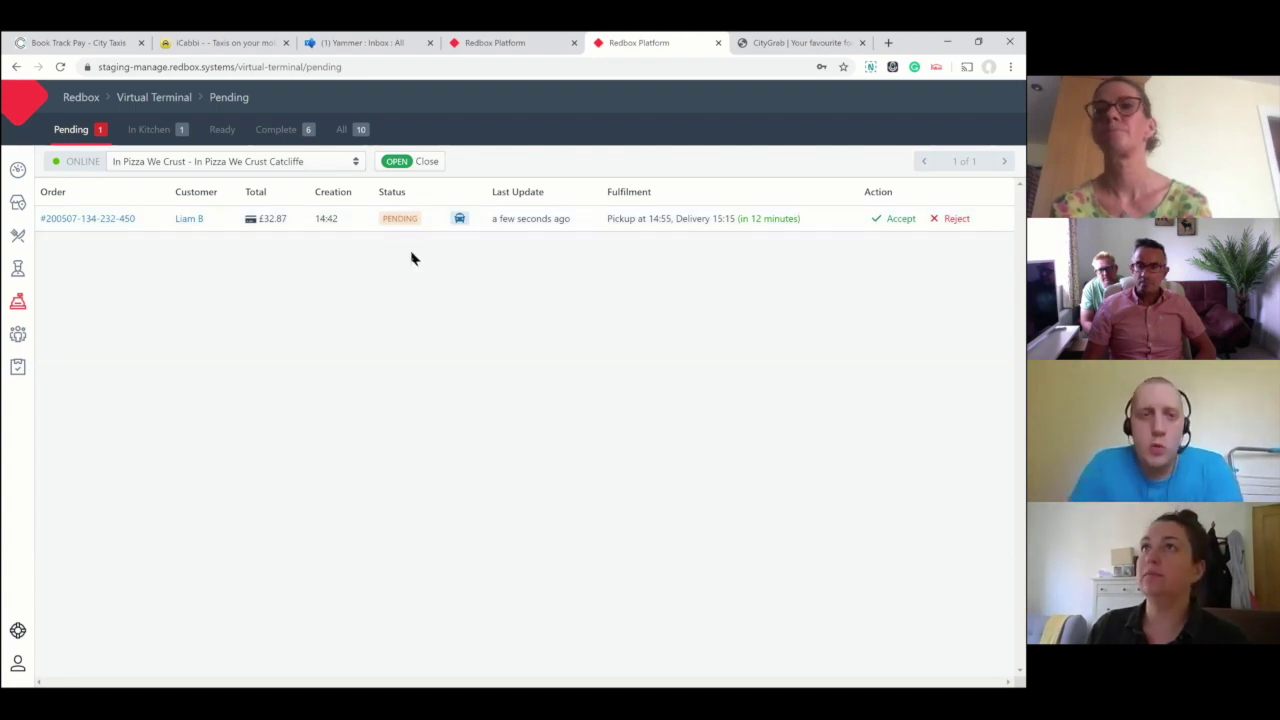
left_click(100, 221)
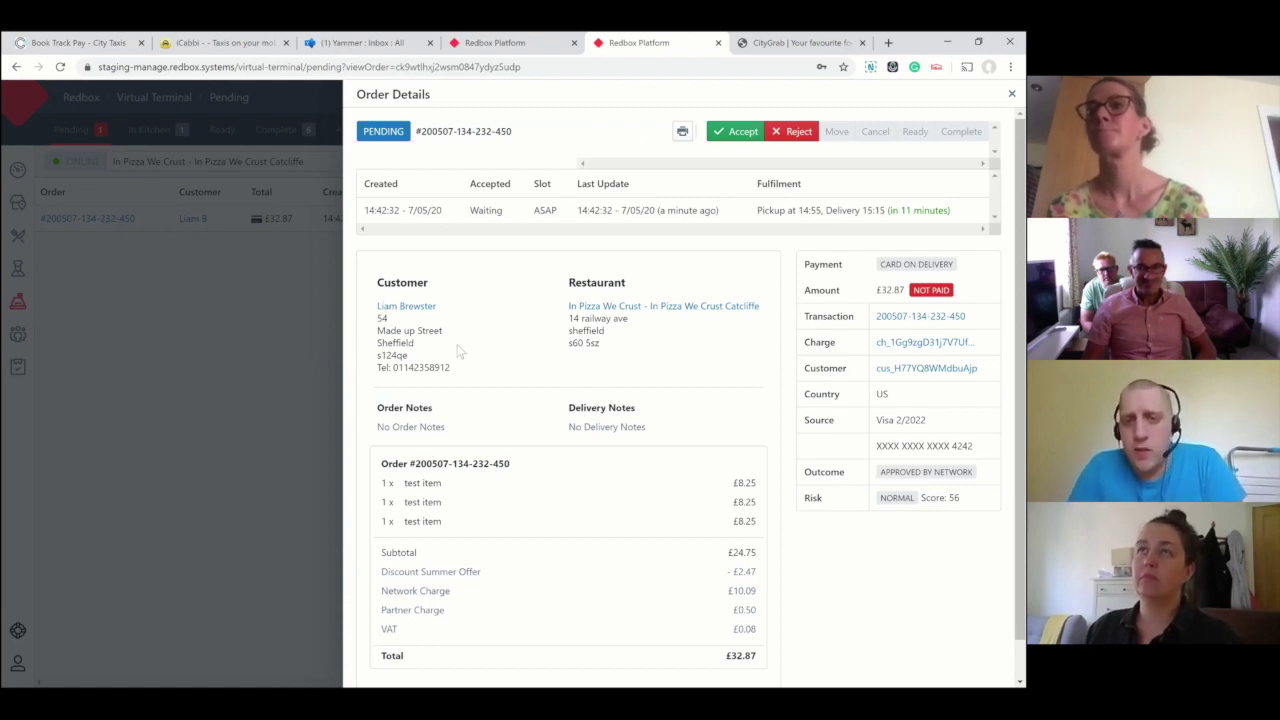
Step: Review the order's item lines and pickup time, then accept the order
left_click_drag(383, 465, 448, 512)
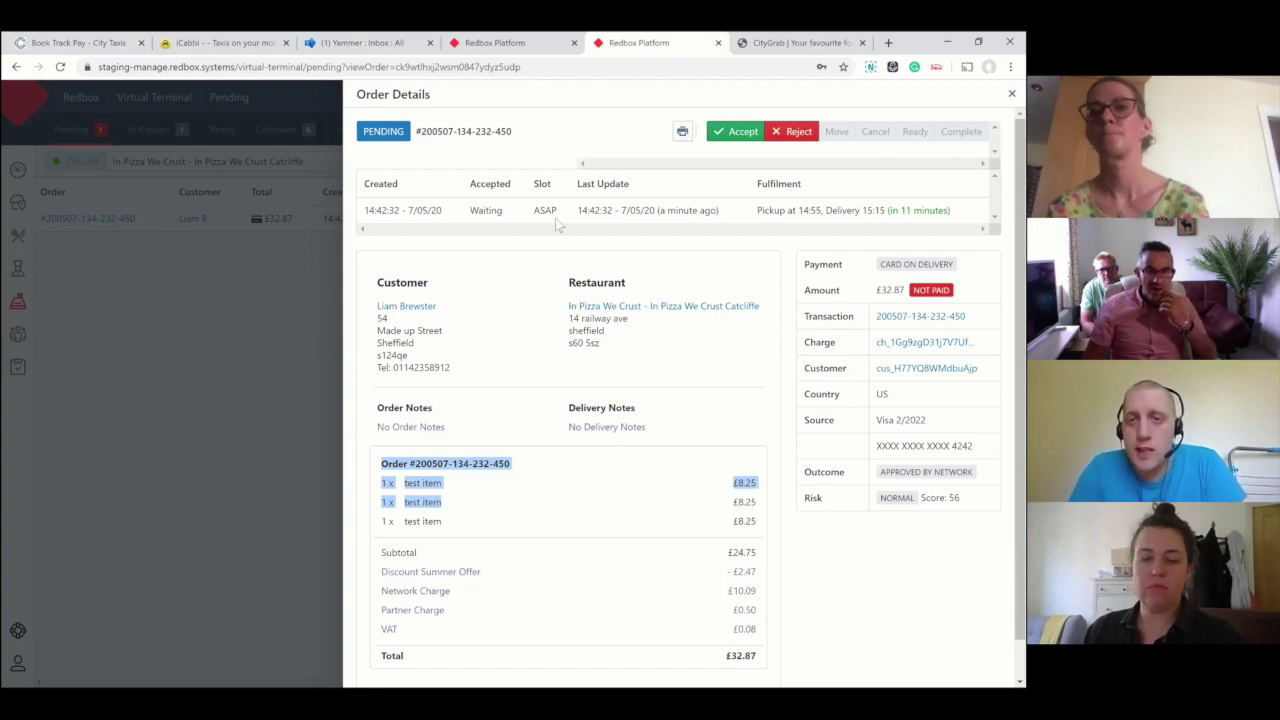
left_click_drag(759, 210, 823, 210)
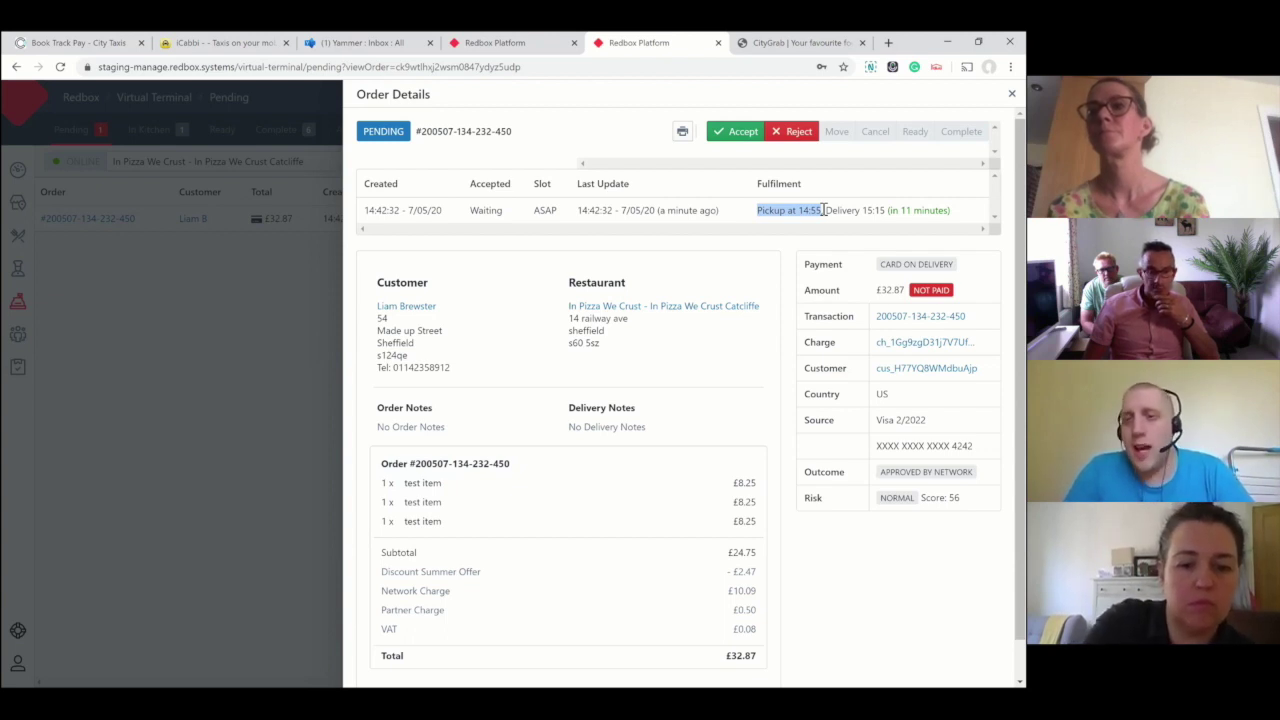
left_click(743, 133)
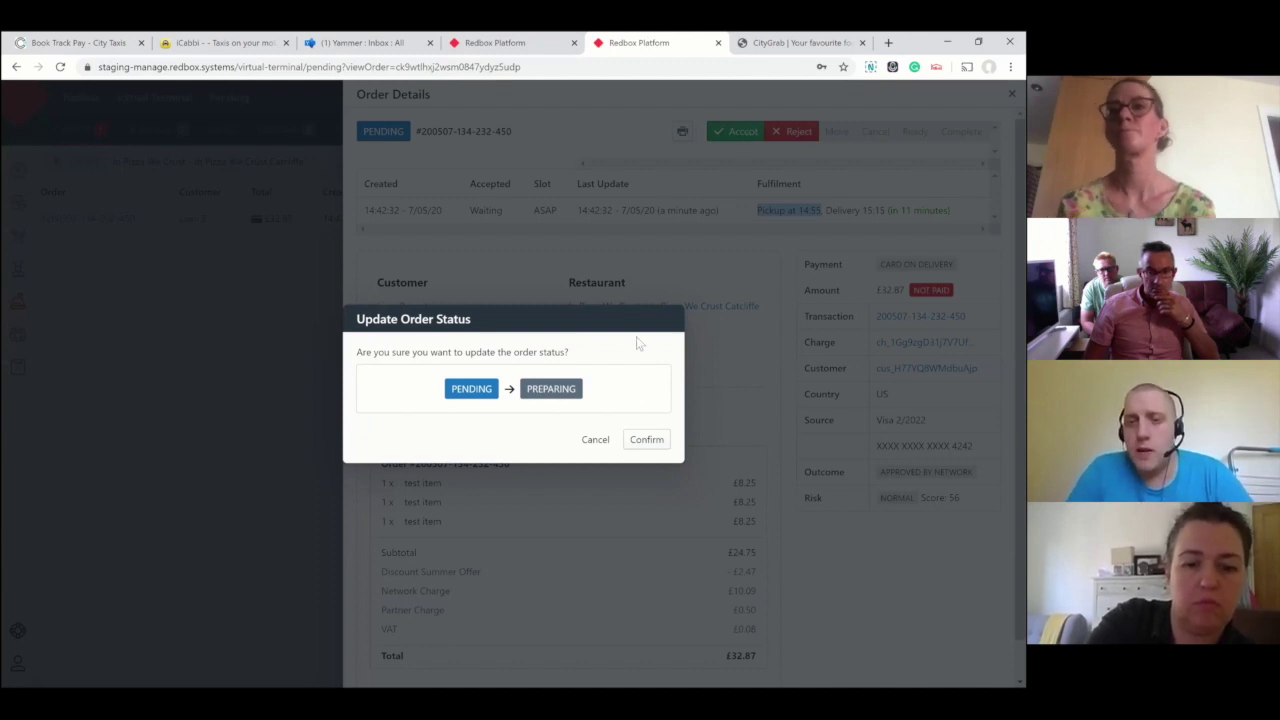
Step: Confirm moving the £32.87 order to Preparing and decline printing a receipt
left_click(647, 437)
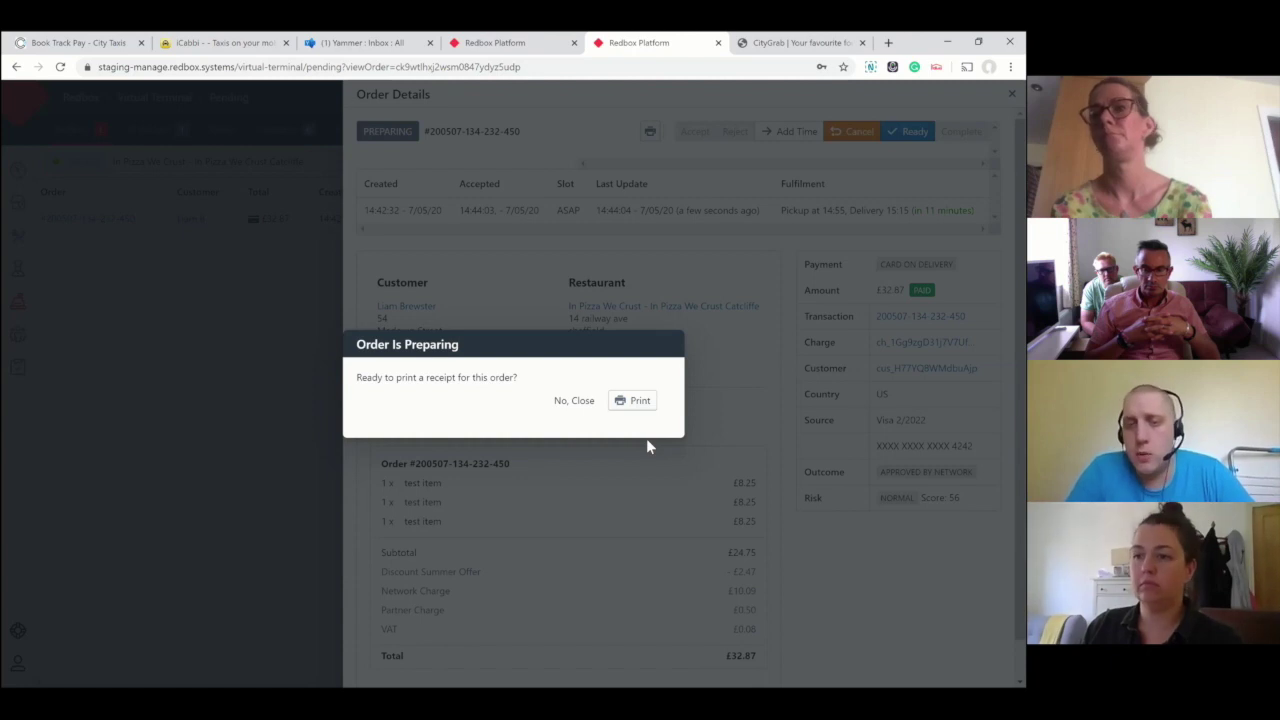
left_click(574, 400)
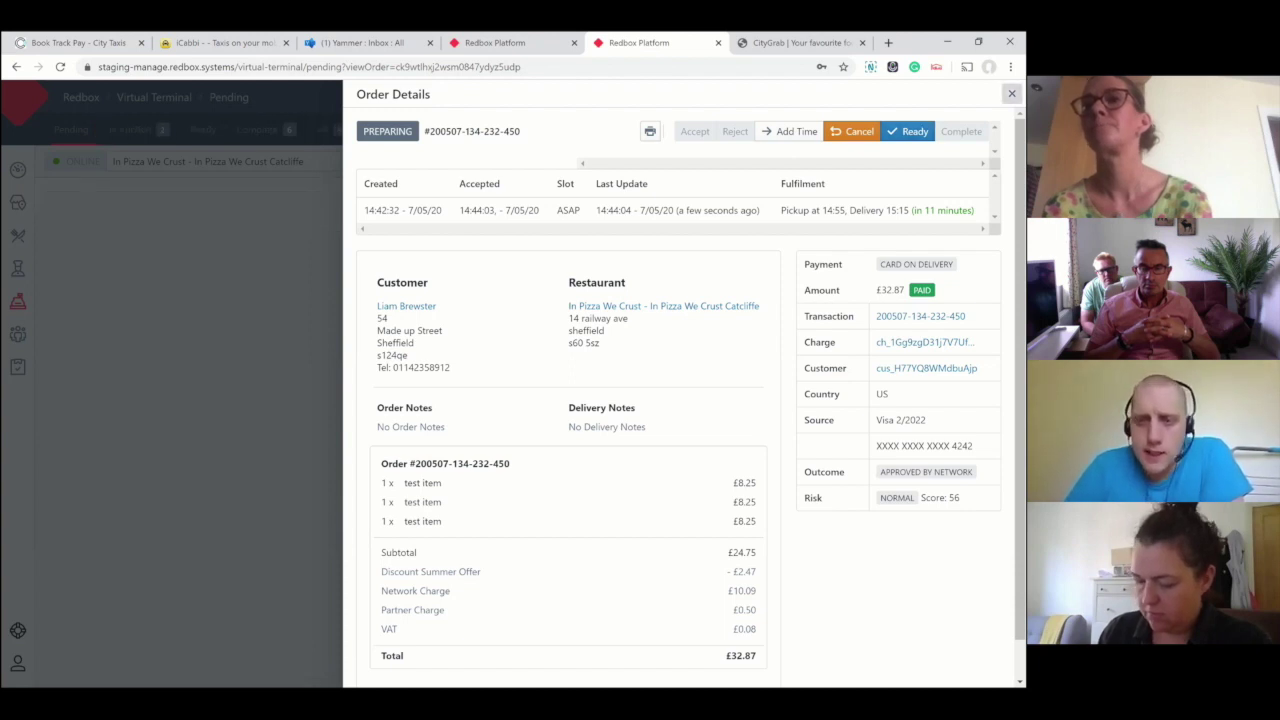
Step: Close the order details, switch to In Kitchen and open the 14:42 order's details
left_click(186, 189)
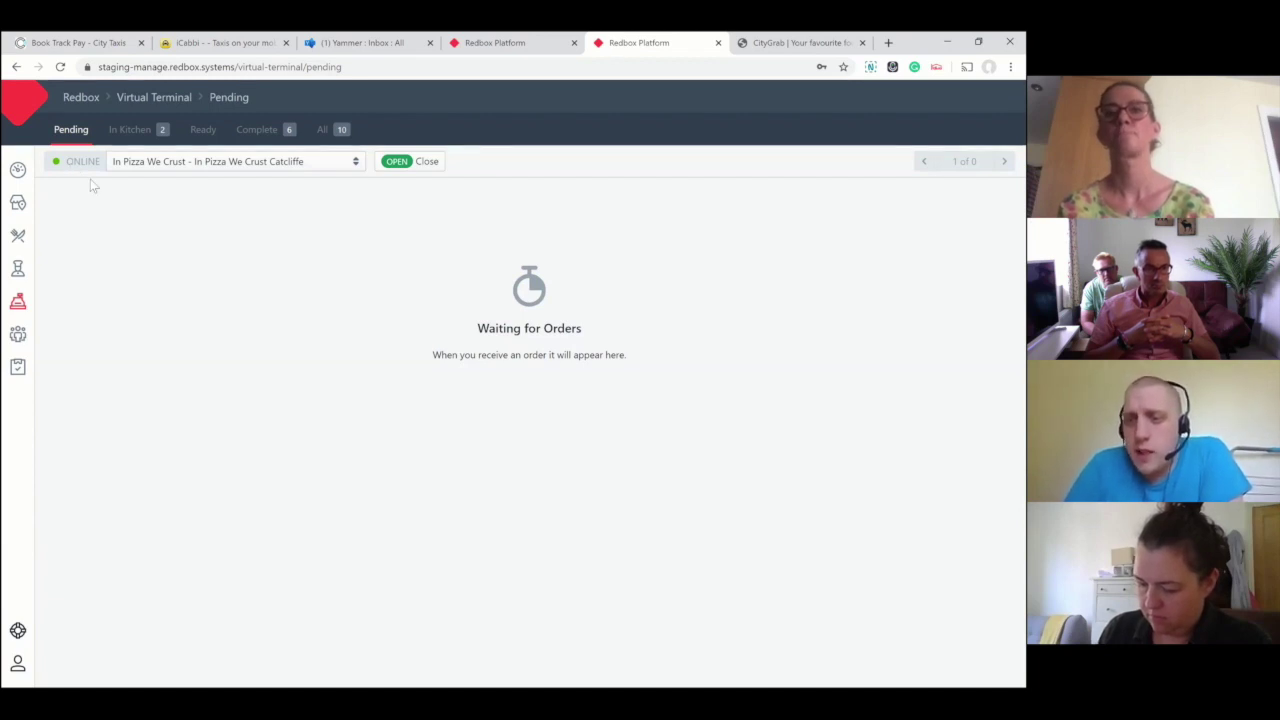
left_click(129, 131)
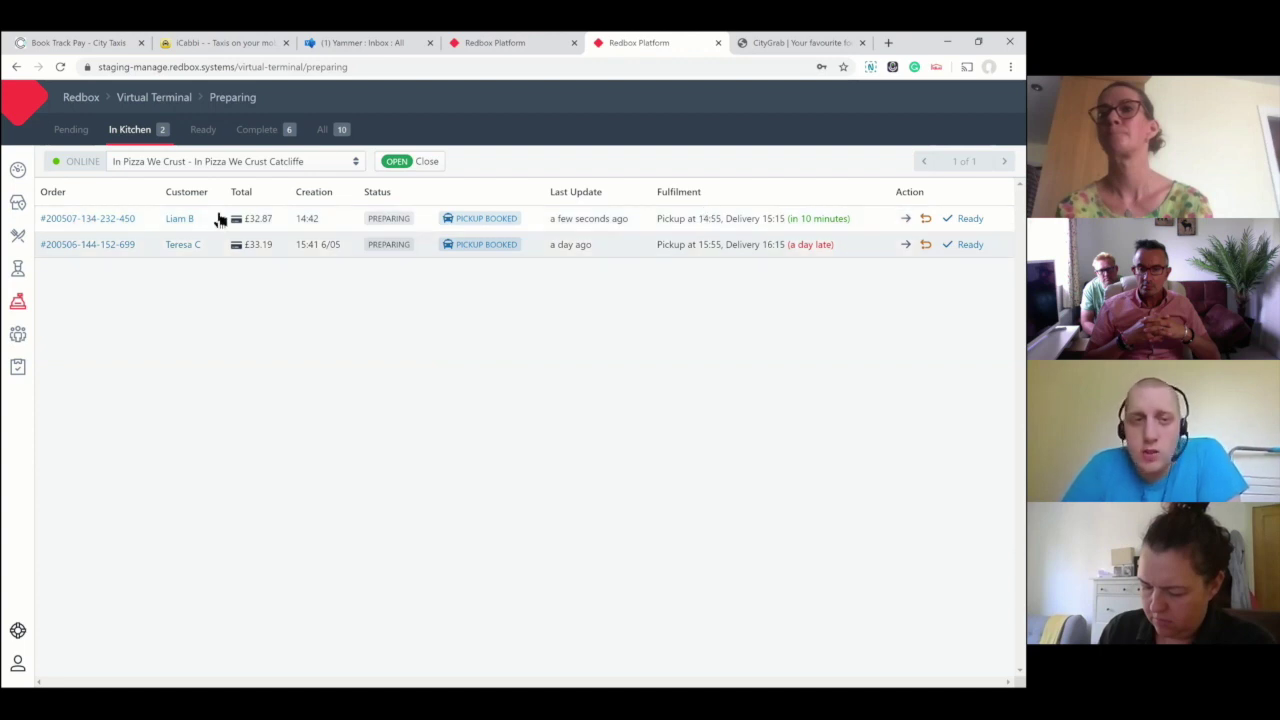
left_click(108, 228)
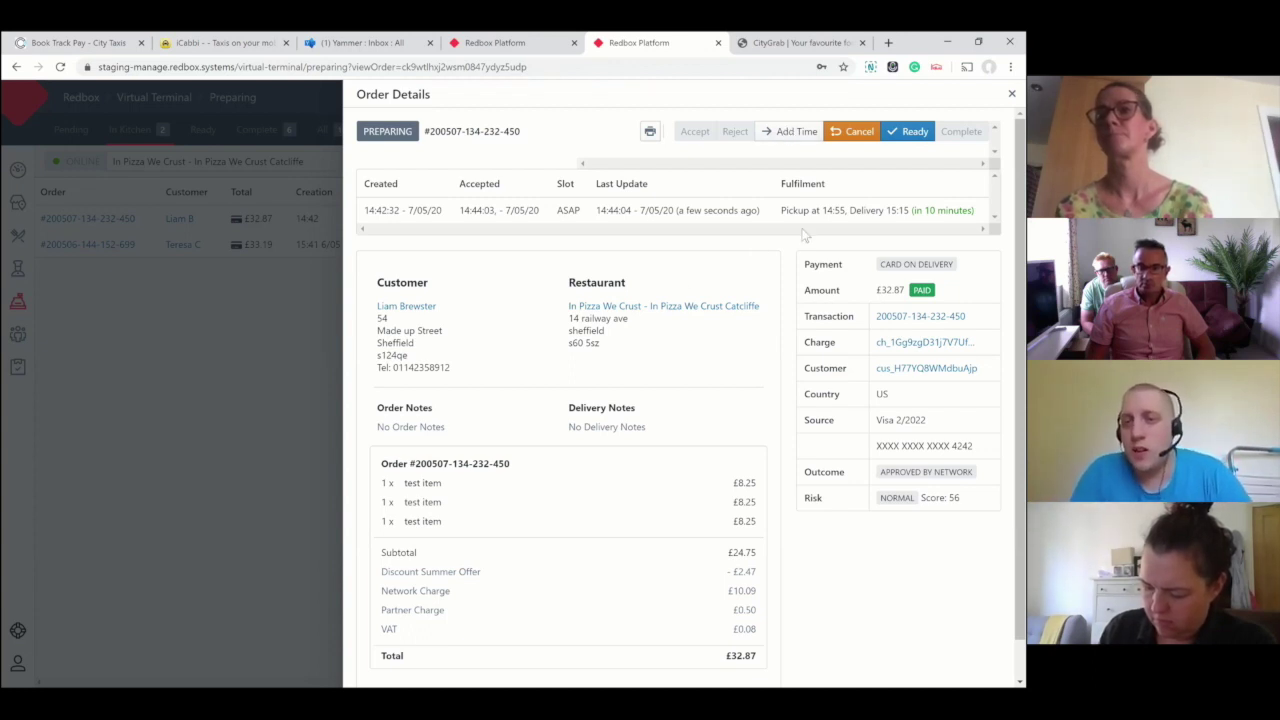
Step: Add +15 Minutes, moving pickup from 14:55 to 15:10 and delivery to 15:30
double_click(833, 210)
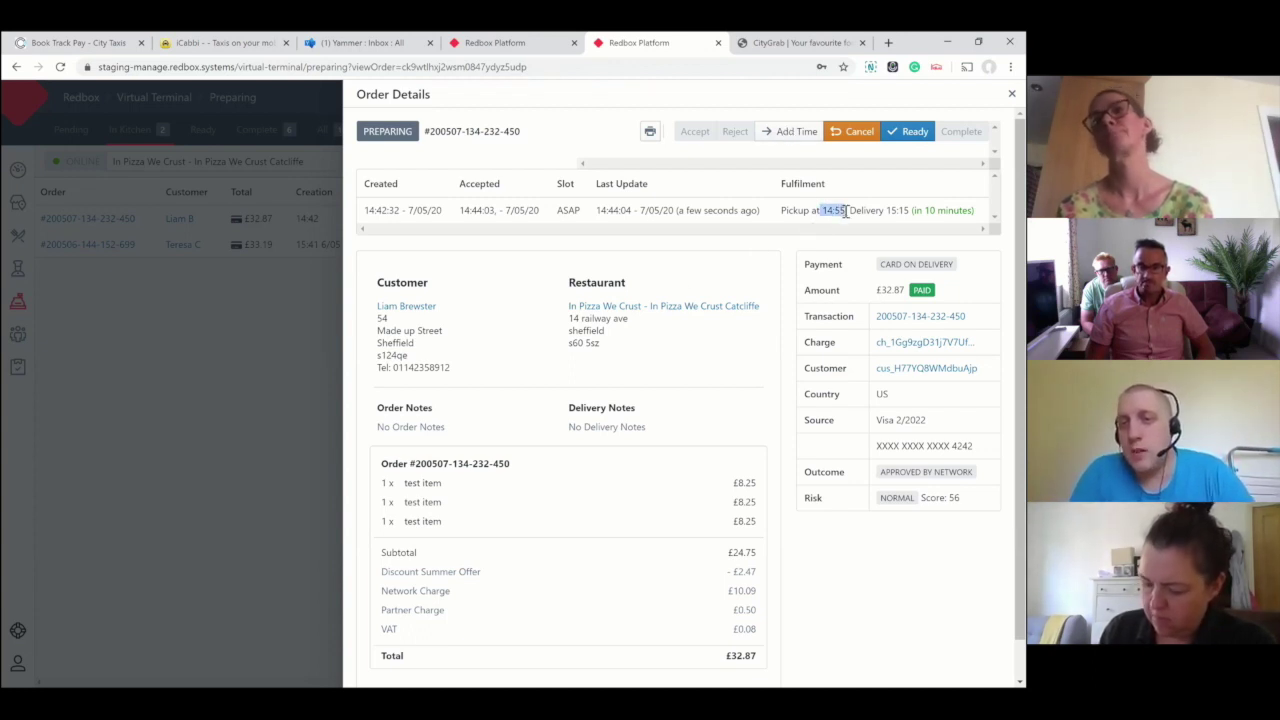
left_click(796, 134)
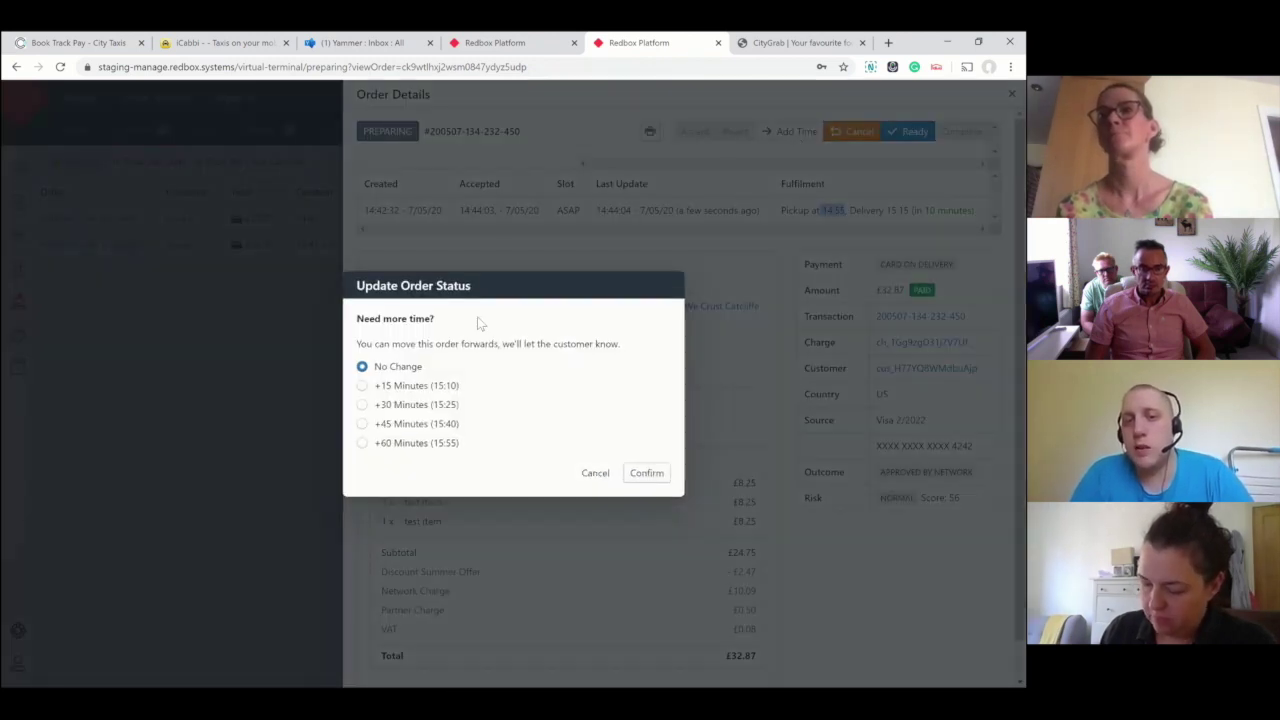
left_click(363, 387)
left_click(646, 472)
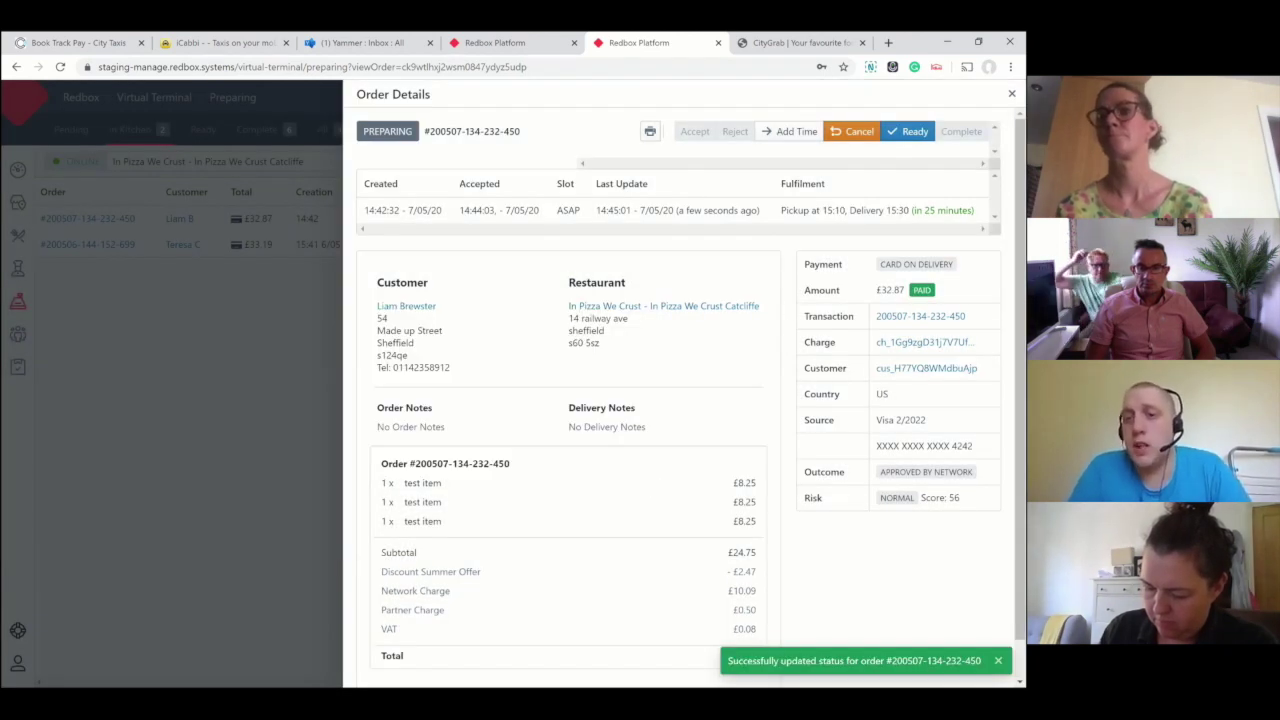
left_click_drag(868, 210, 909, 210)
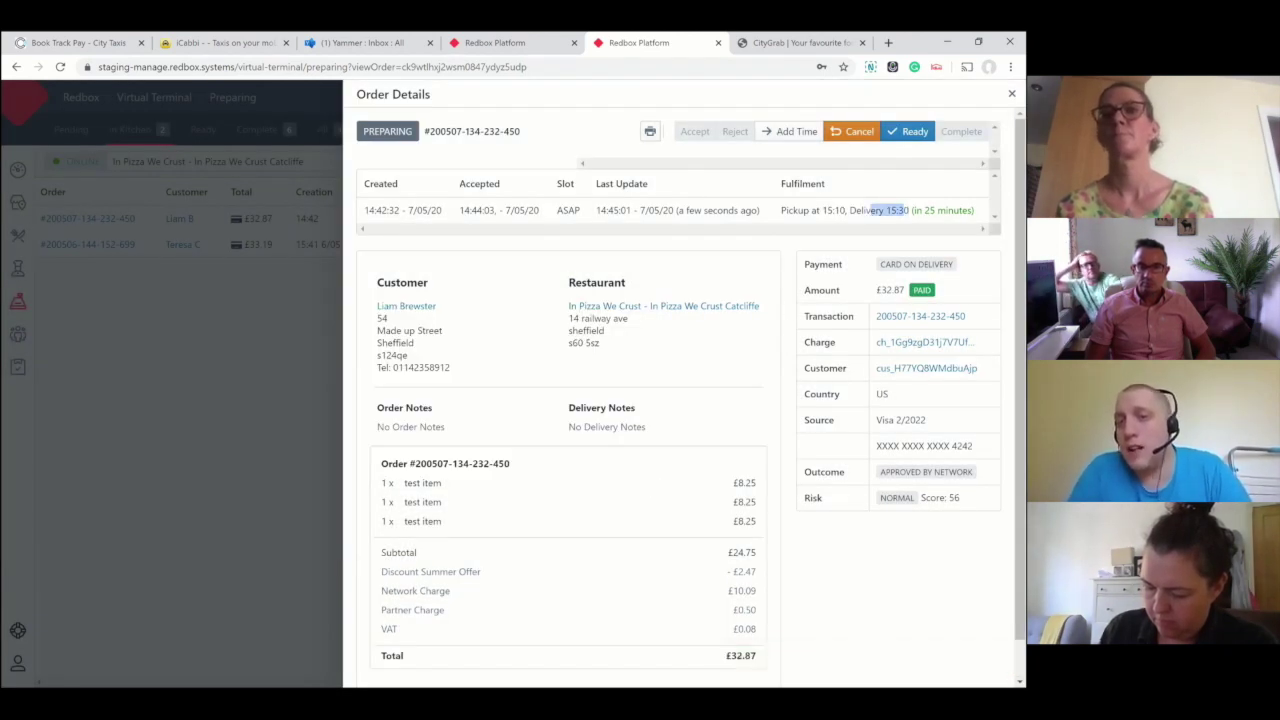
left_click(855, 133)
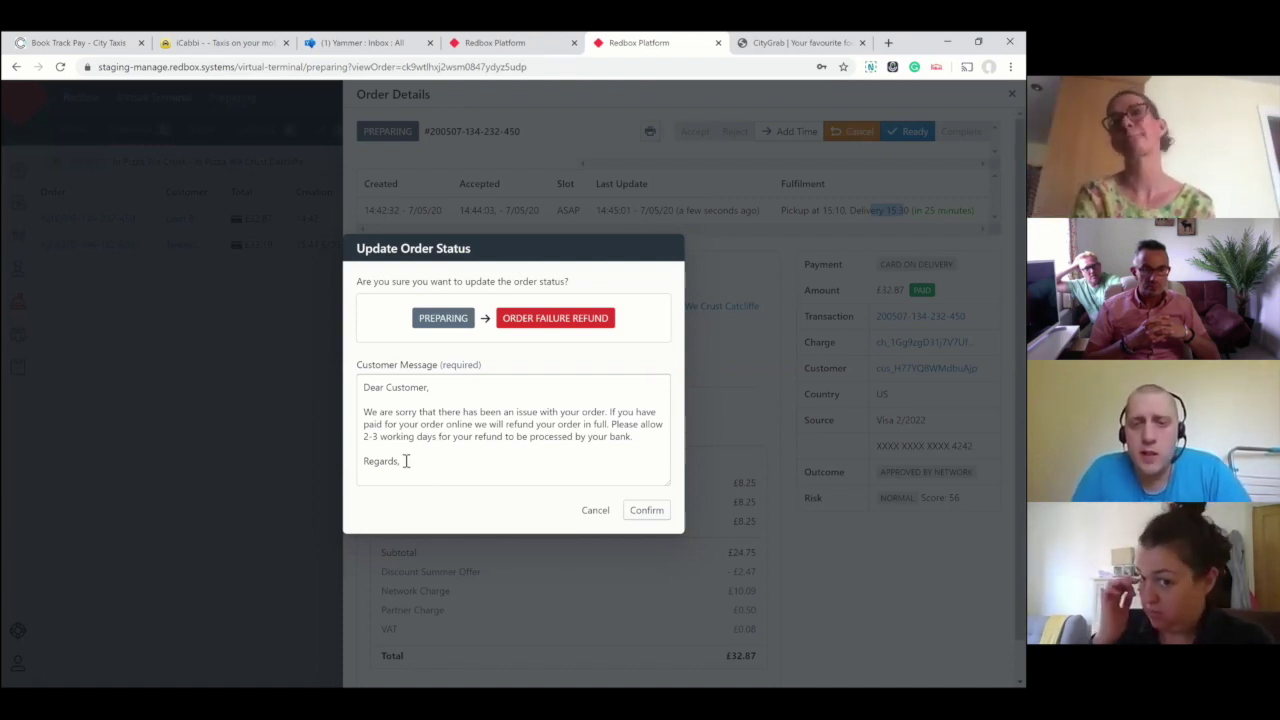
left_click(360, 390)
key("ctrl+a")
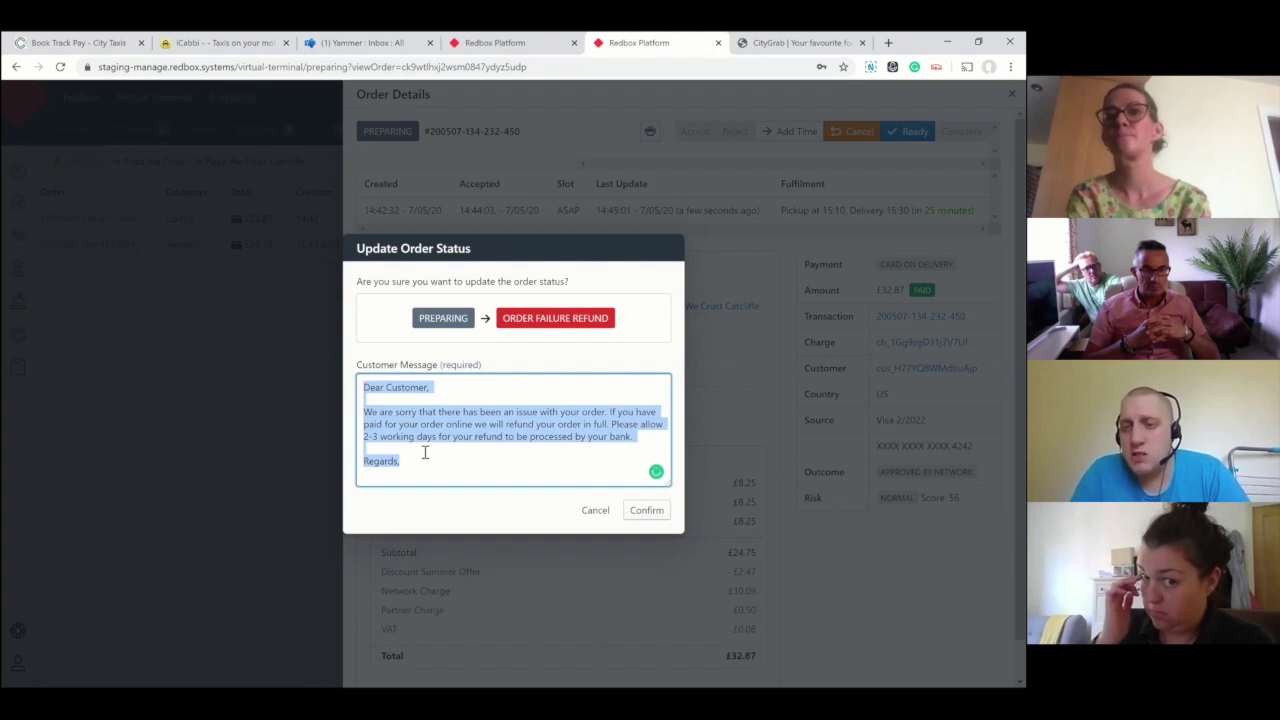
left_click(466, 451)
left_click(451, 400)
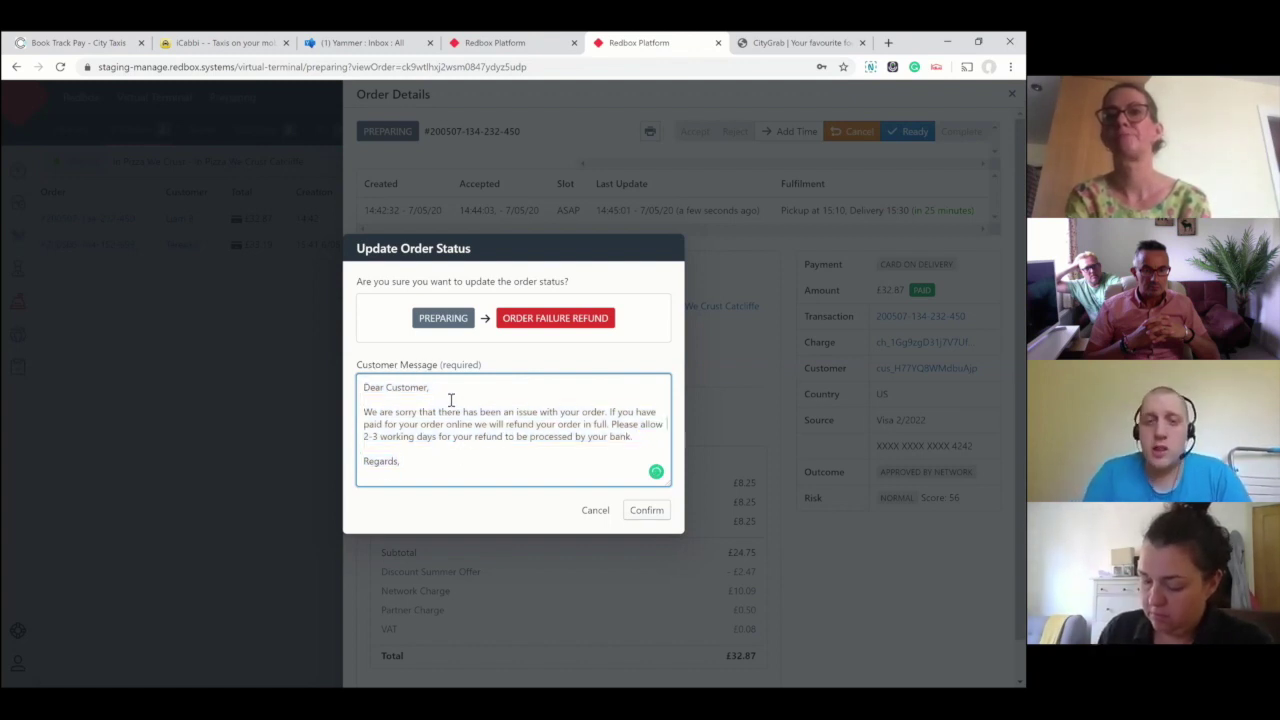
key("Return")
type("da.klfhakljbfkdjbkjabdksjgbkajfdbglasjb")
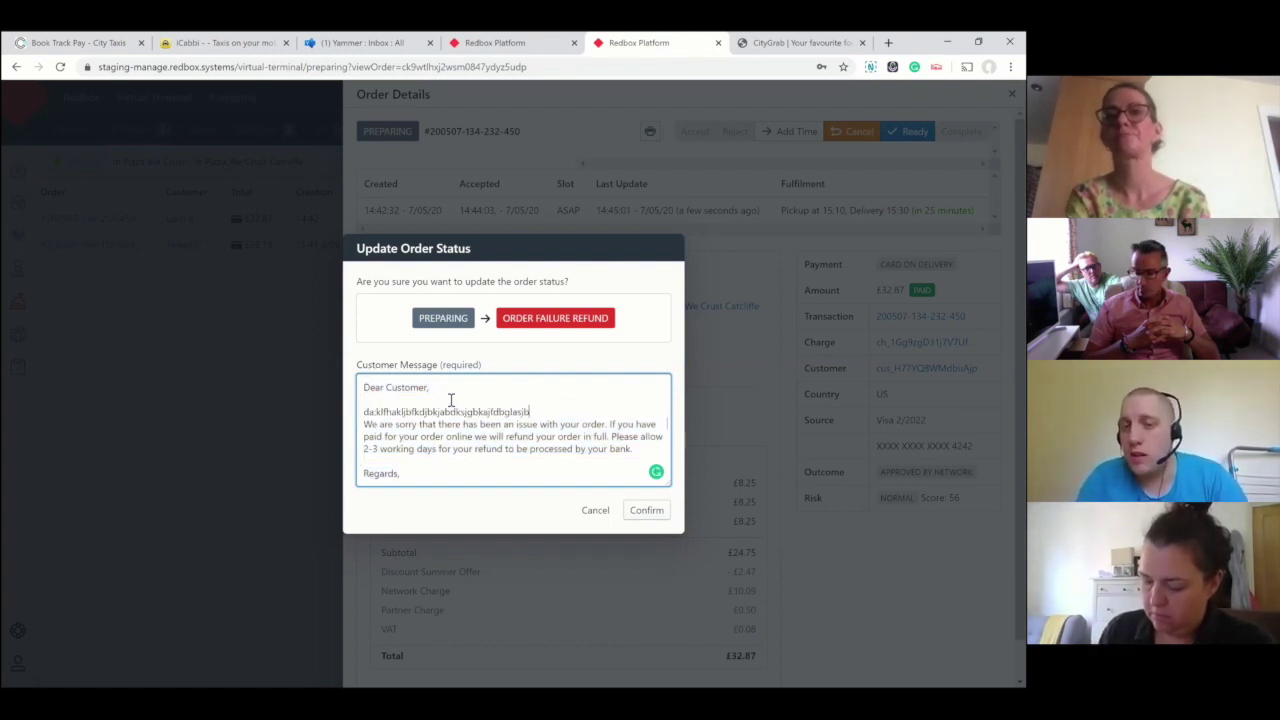
key("Return")
type("sljvbskdjbv")
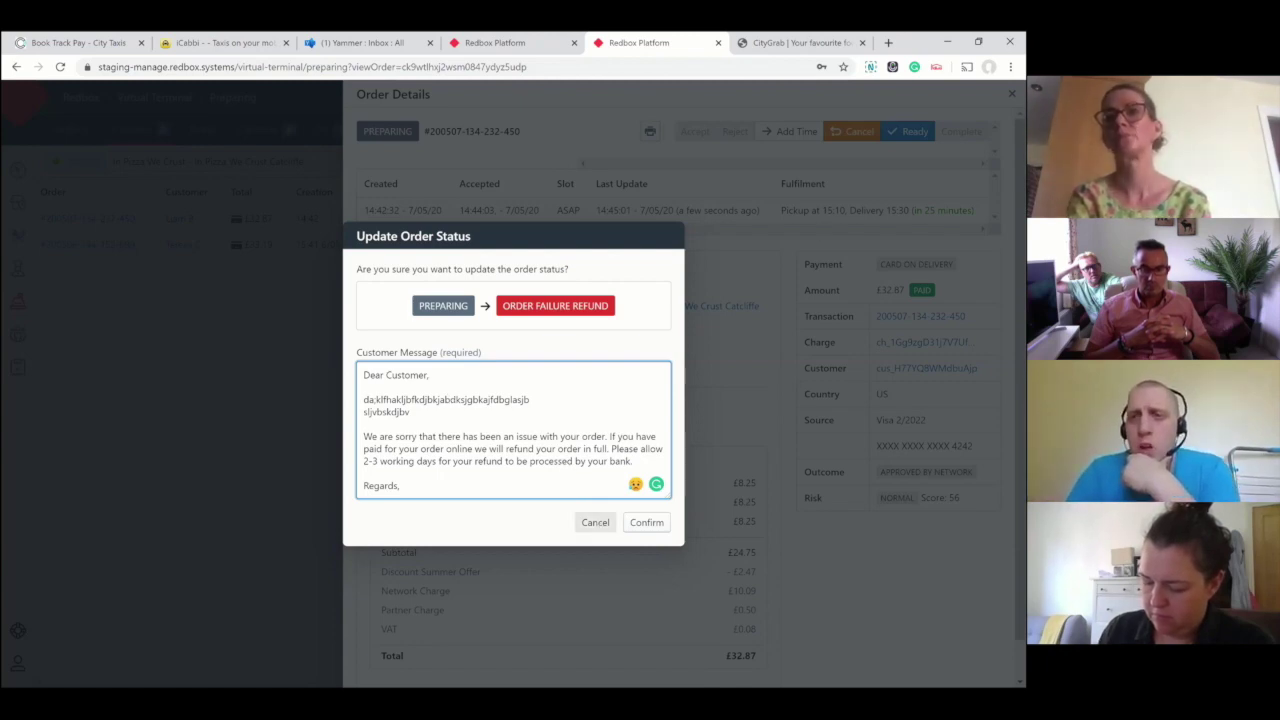
key("Escape")
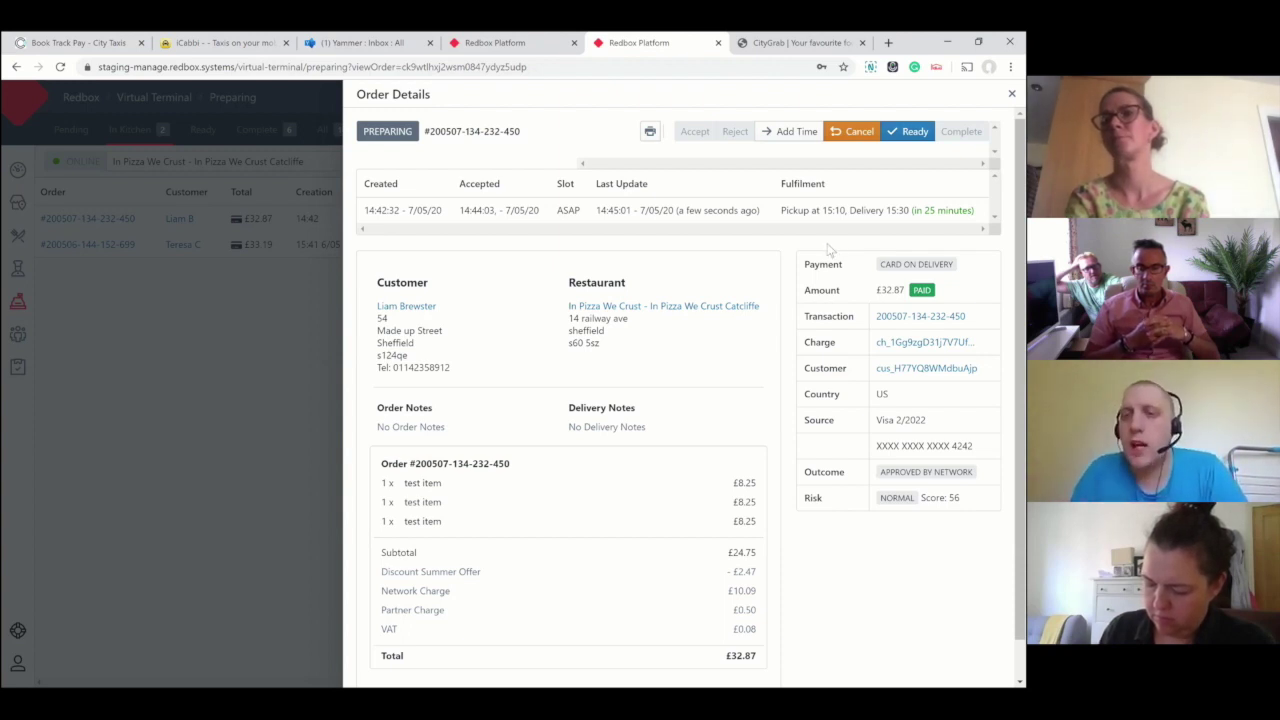
Step: Confirm the Preparing → Ready change for the £32.87 order and view the Ready tab
left_click_drag(806, 210, 922, 210)
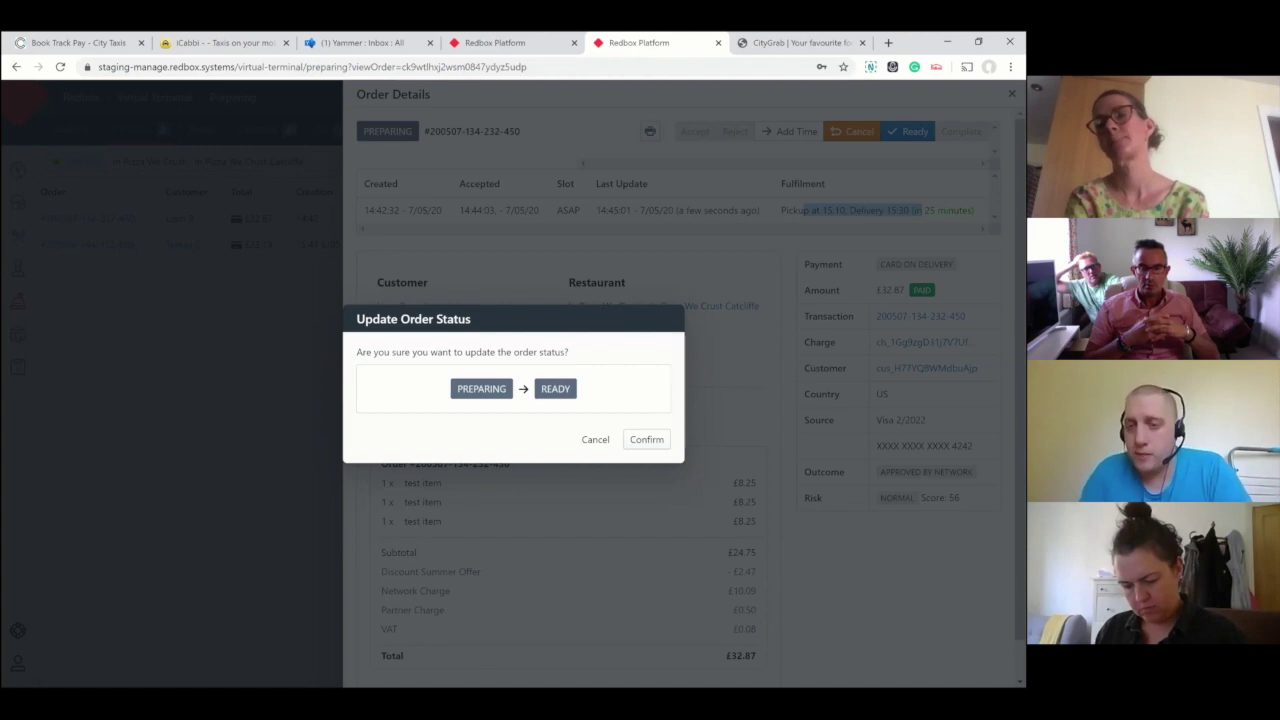
left_click(851, 135)
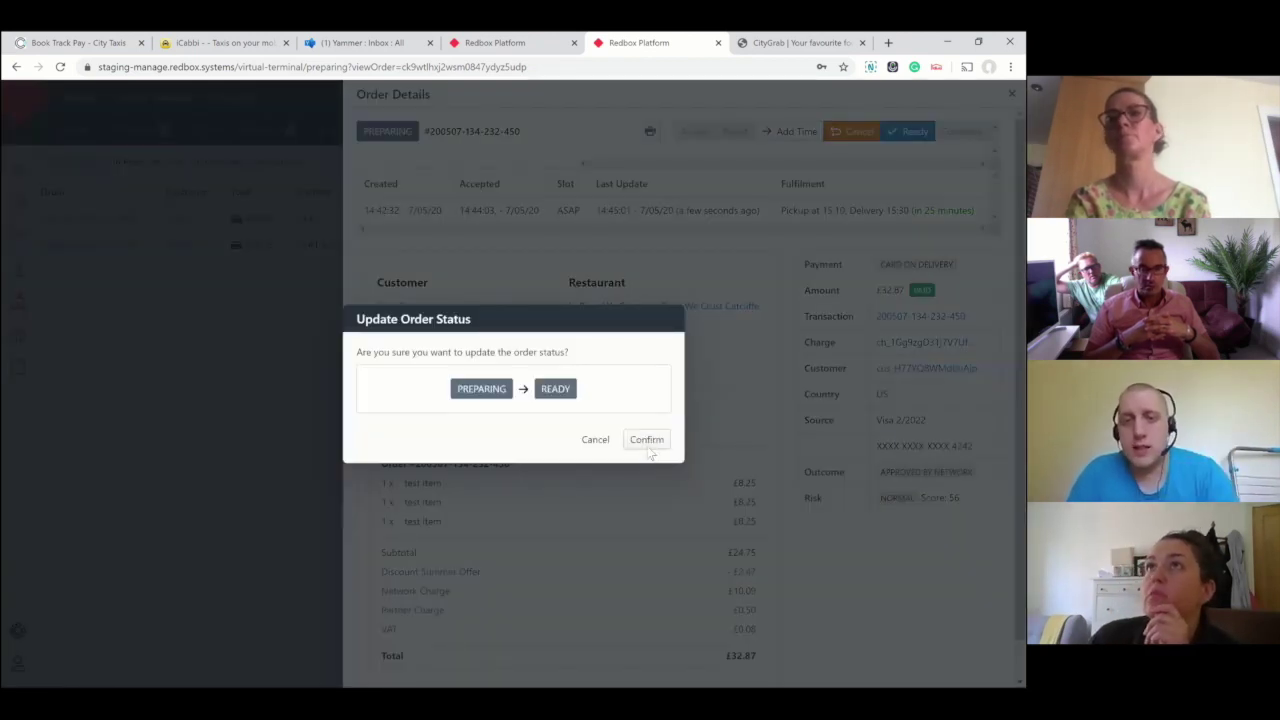
left_click(646, 445)
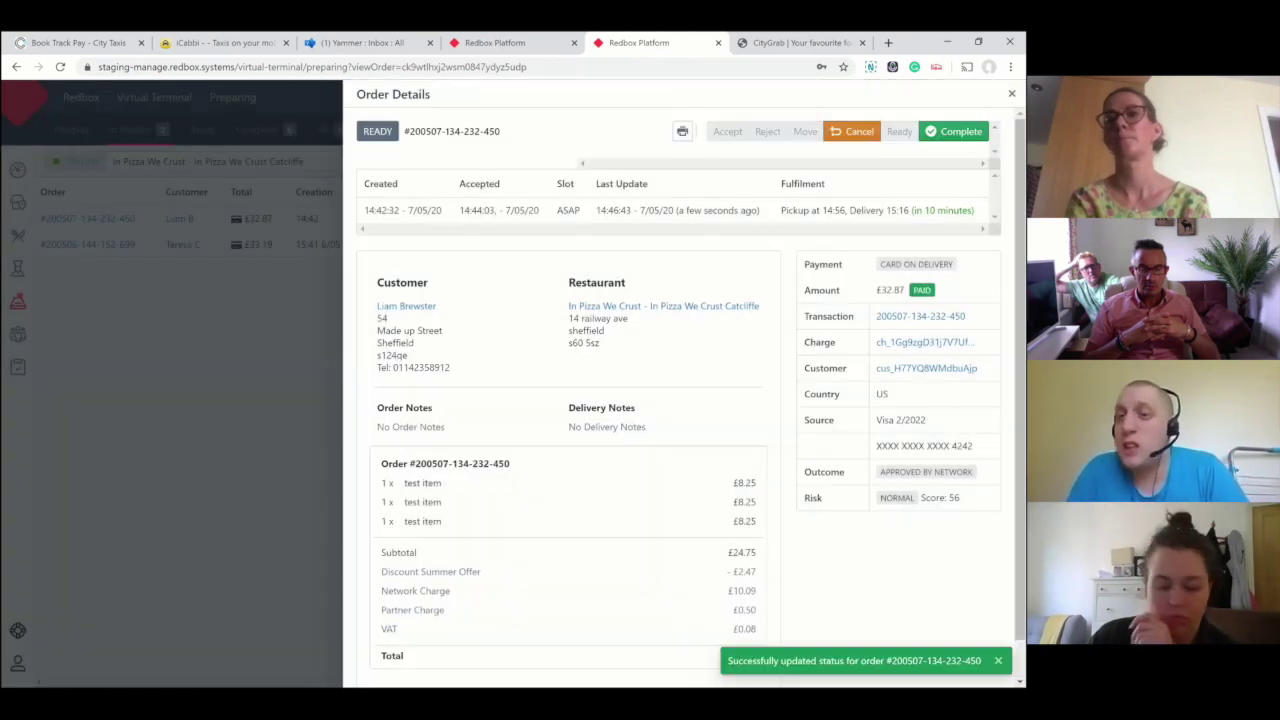
left_click(130, 140)
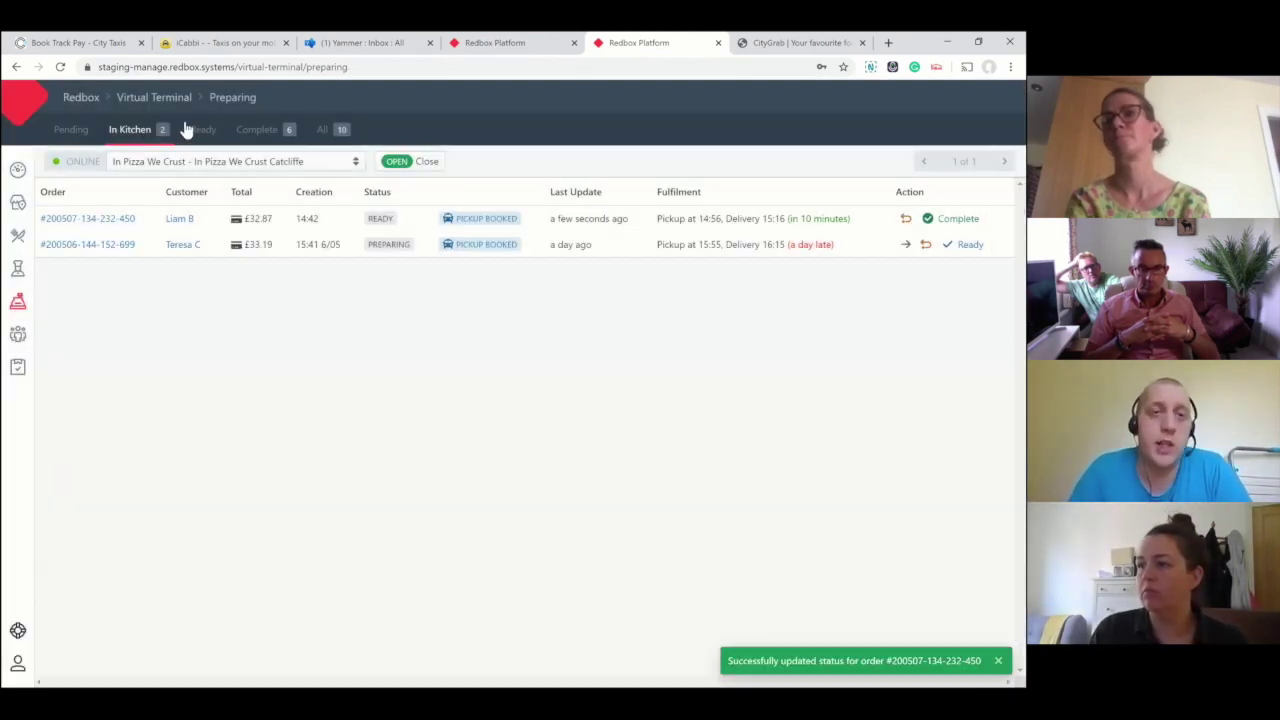
left_click(203, 131)
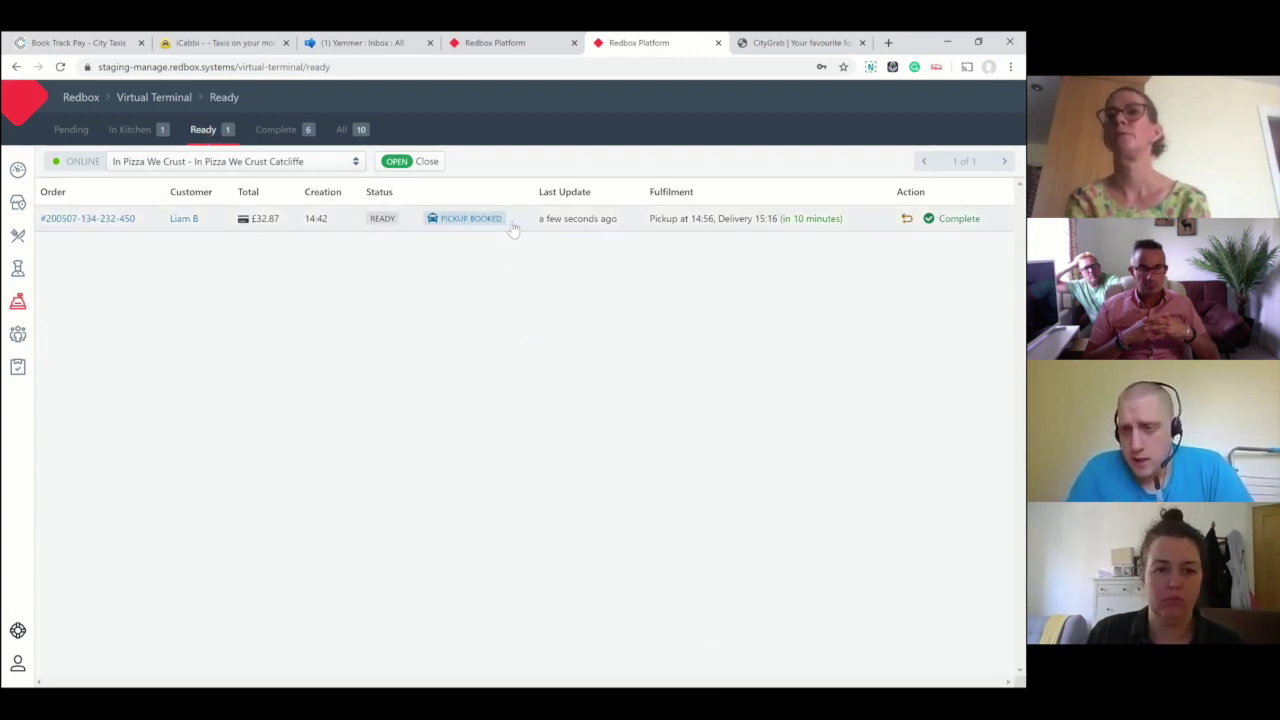
Step: Check the ready order's details with its 14:56 pickup, then go to the CityGrab tracking page
left_click_drag(692, 221, 716, 227)
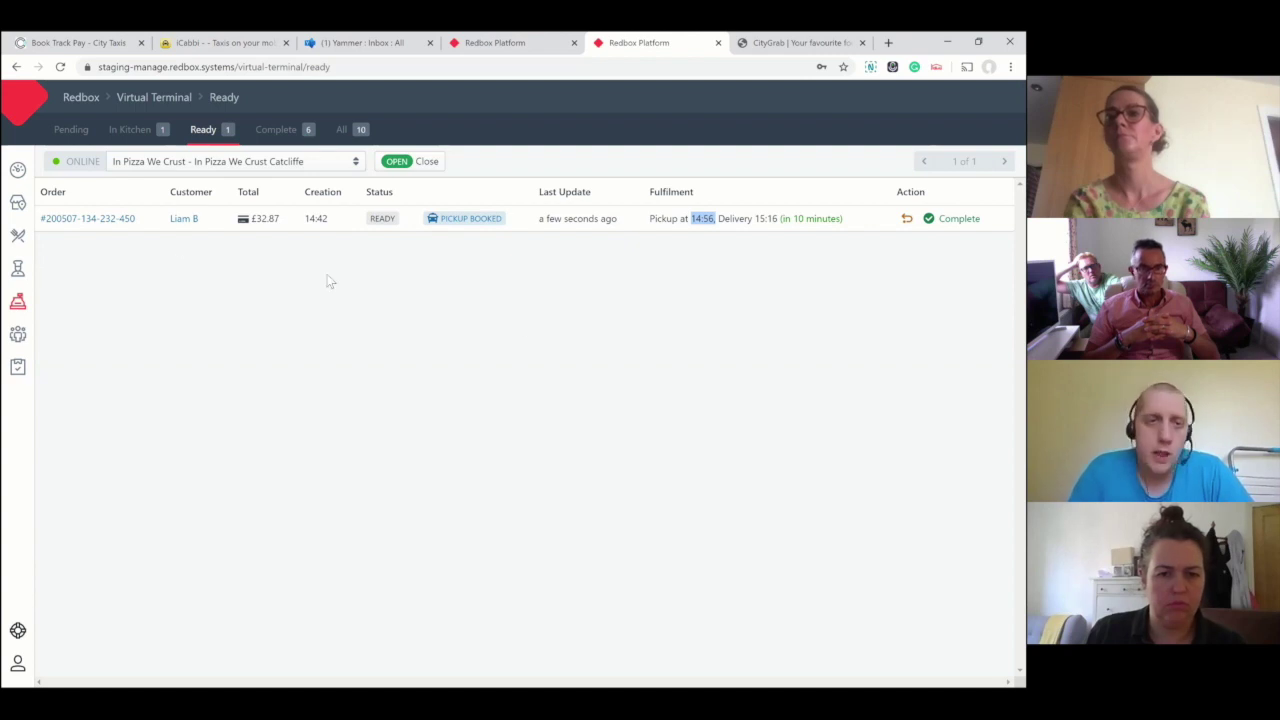
left_click(104, 221)
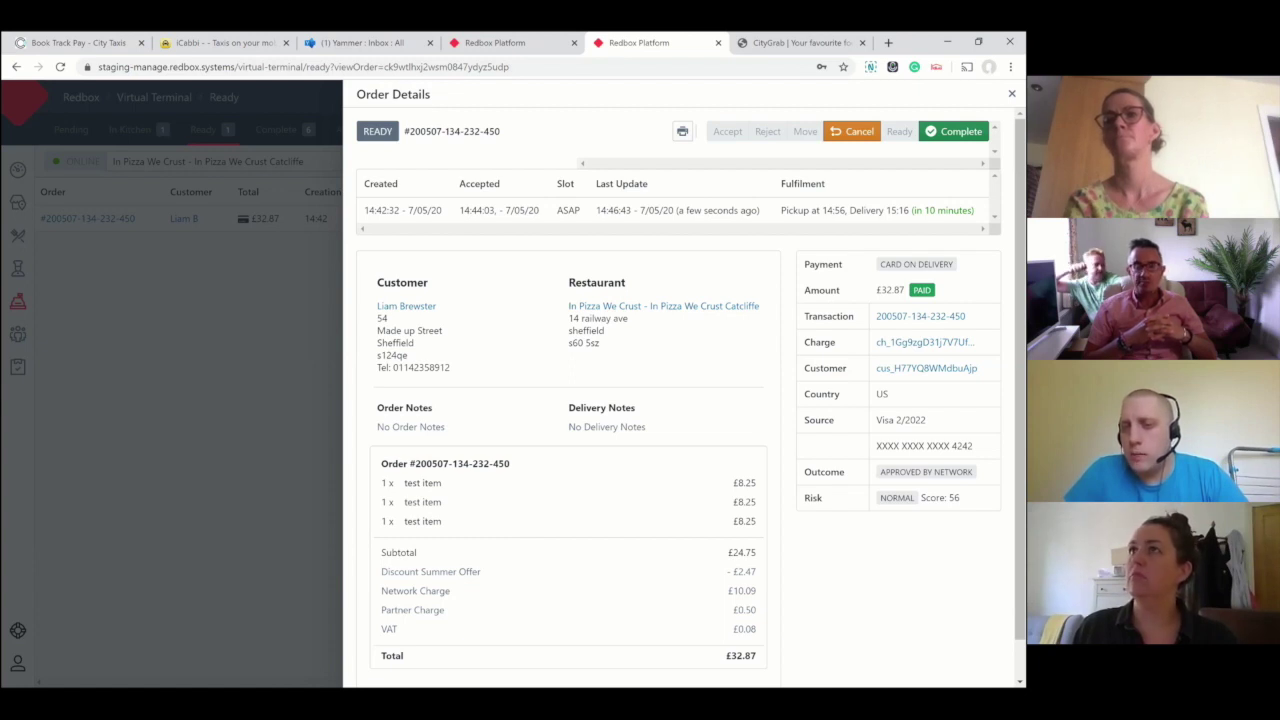
left_click(1011, 93)
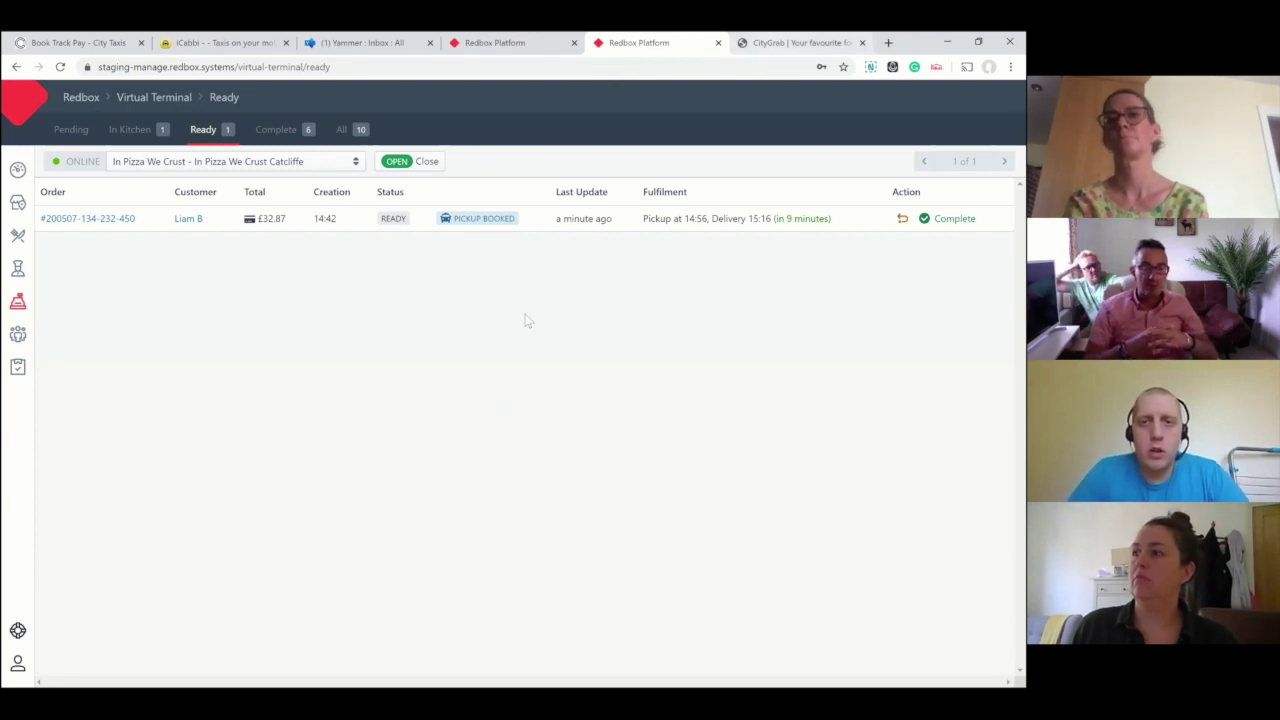
key("ctrl+Tab")
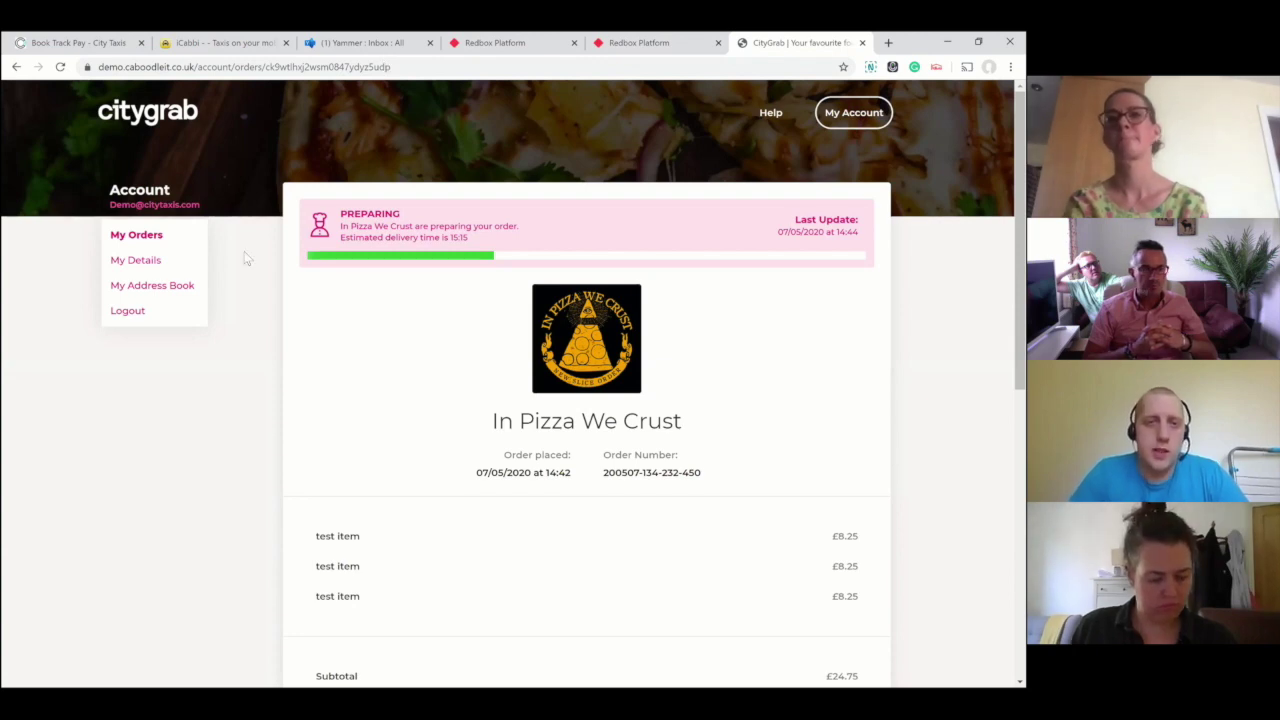
Step: Check the in-kitchen orders list in Redbox, then return to the CityGrab site
key("ctrl+shift+Tab")
left_click(131, 130)
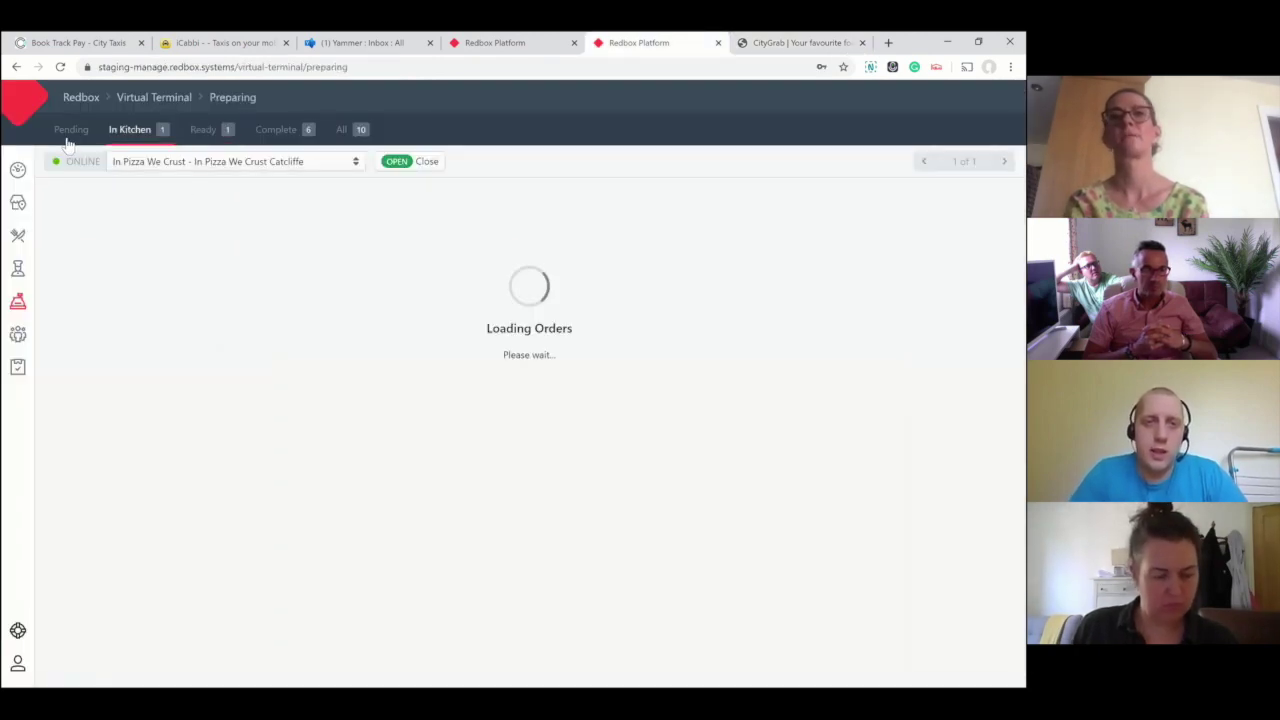
key("ctrl+Tab")
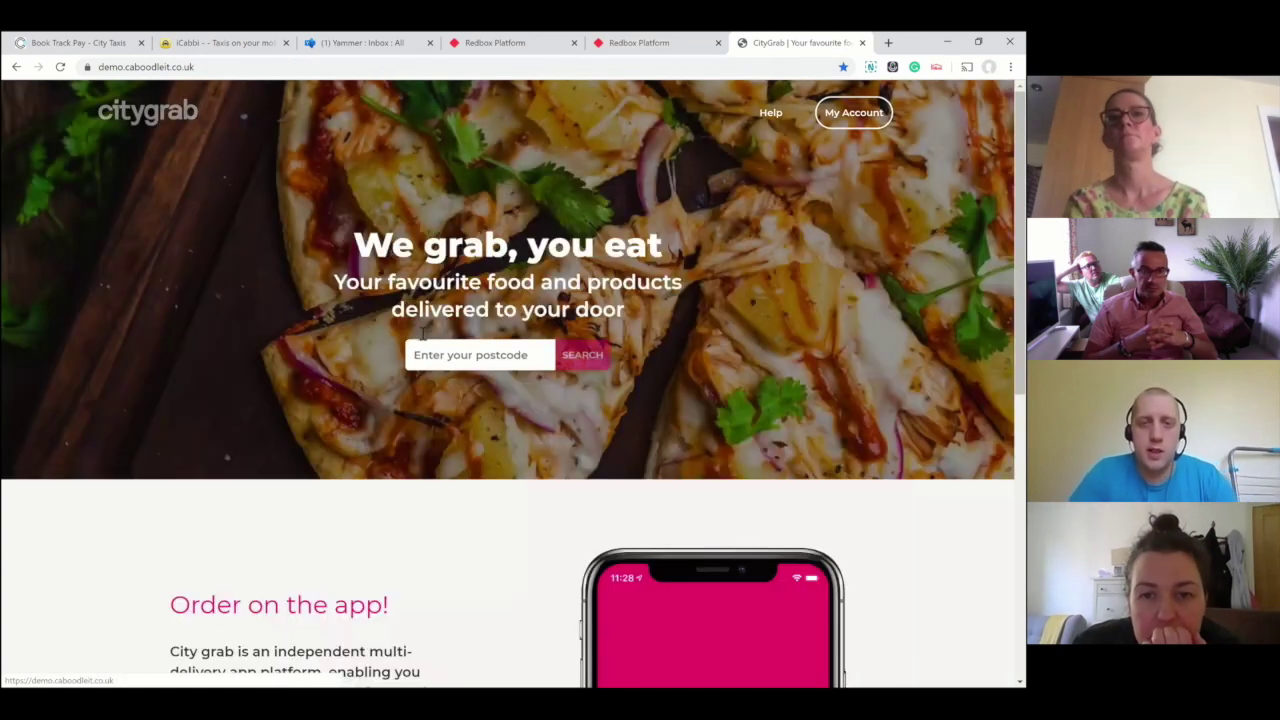
Step: Search takeaways delivering to postcode S24SU and open In Pizza We Crust's menu
left_click(436, 352)
type("s")
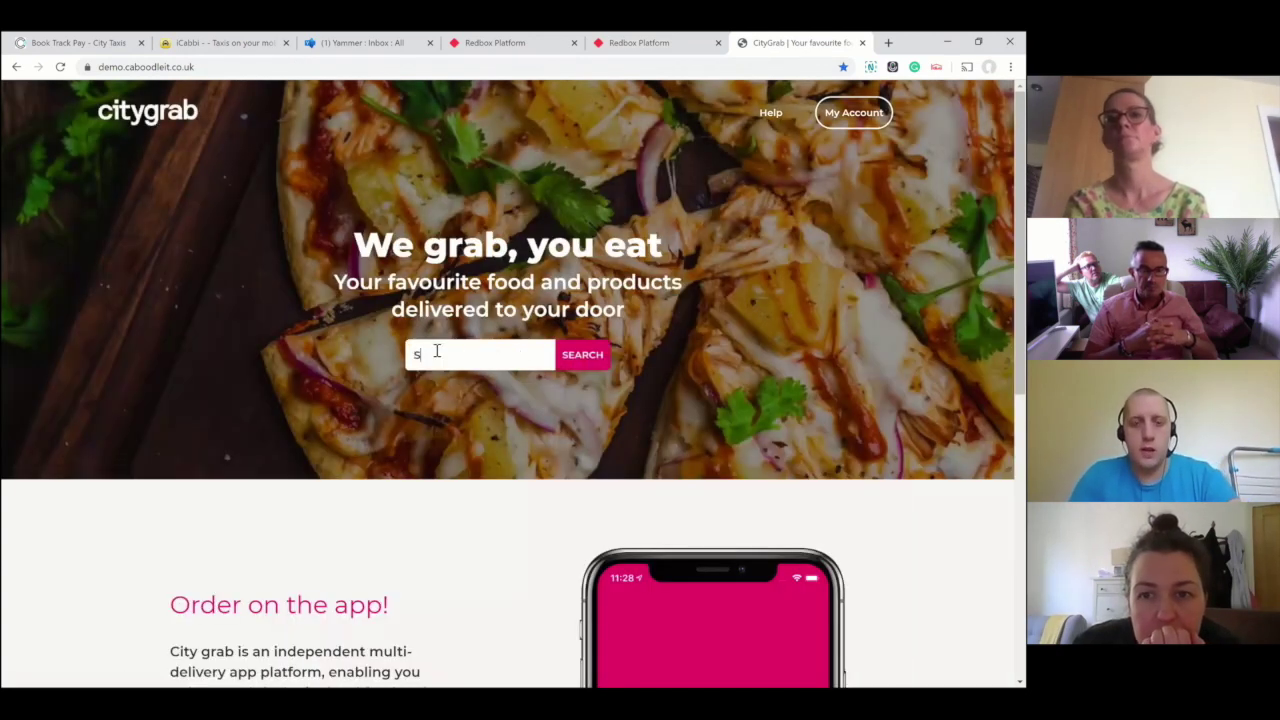
type("24SU")
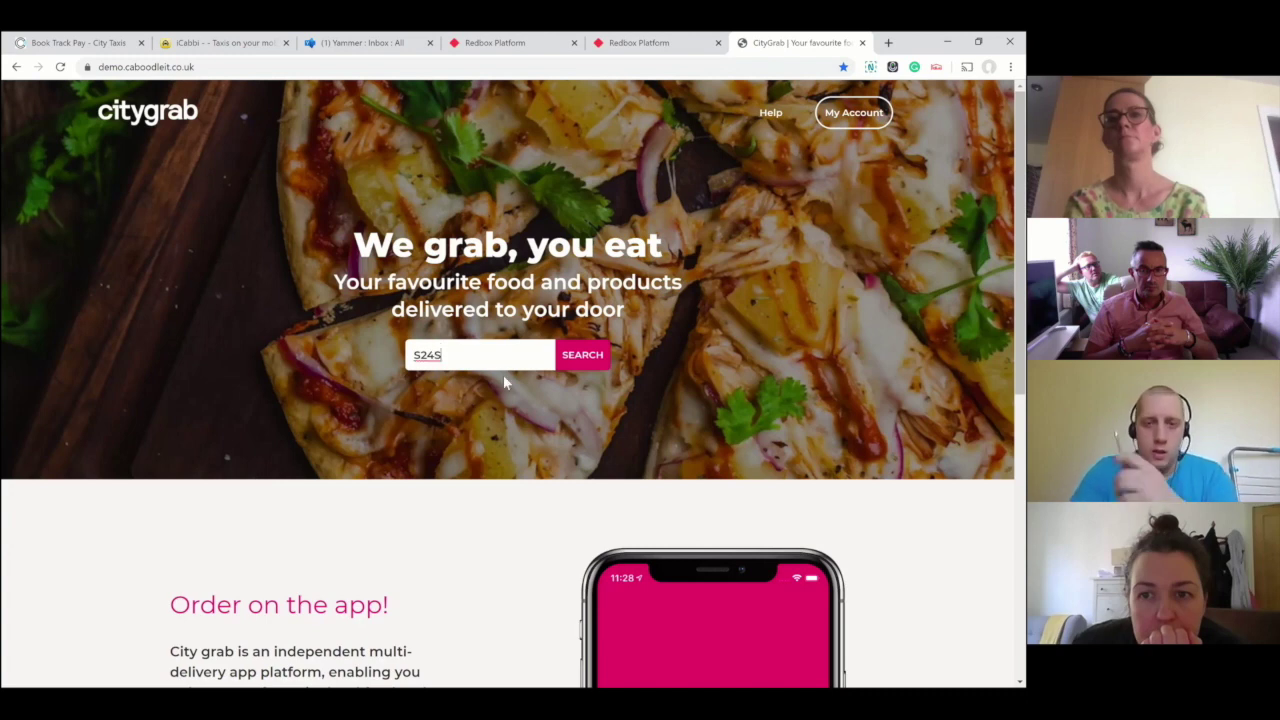
left_click(583, 360)
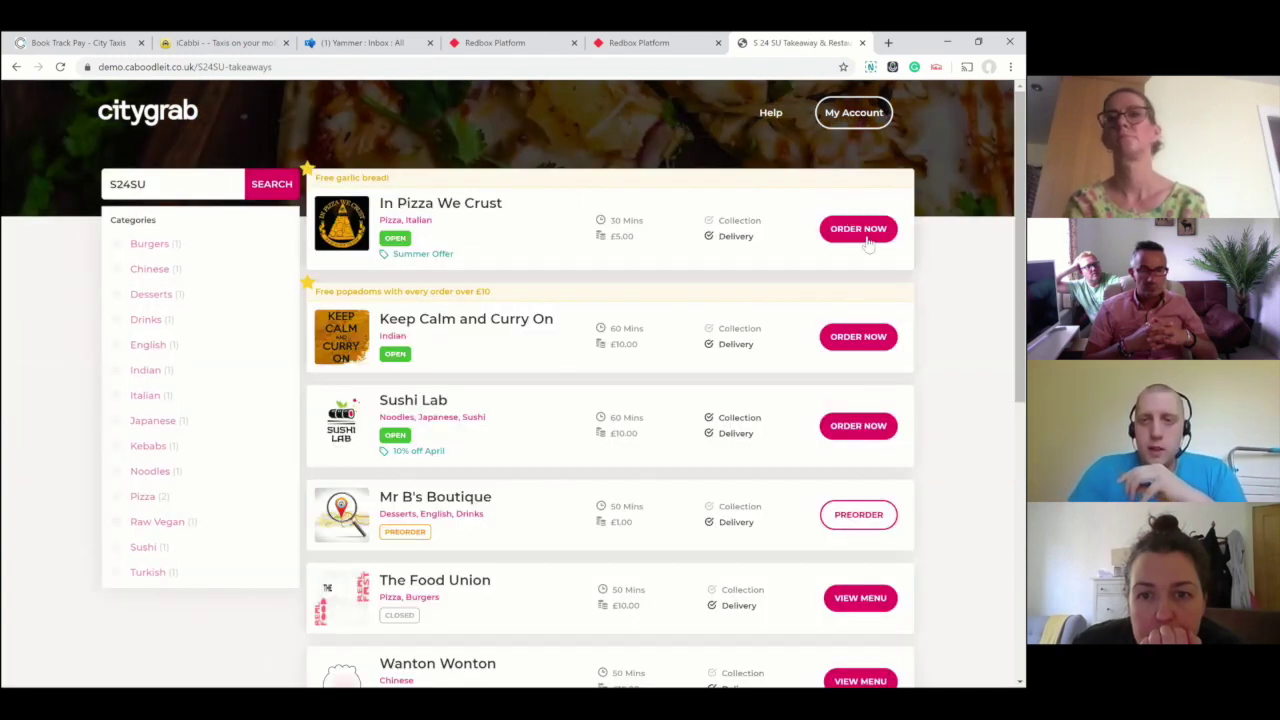
left_click(862, 234)
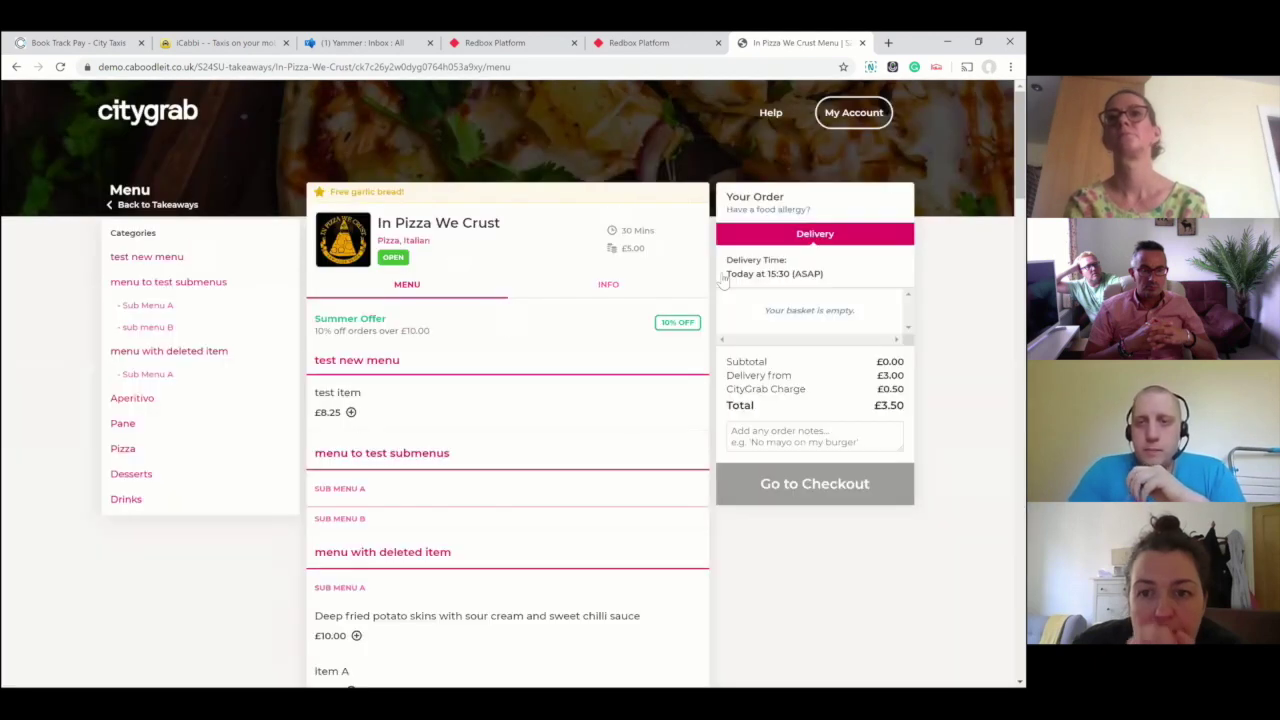
Step: Schedule the delivery as a preorder for tomorrow (Friday) at 13:00
left_click(766, 272)
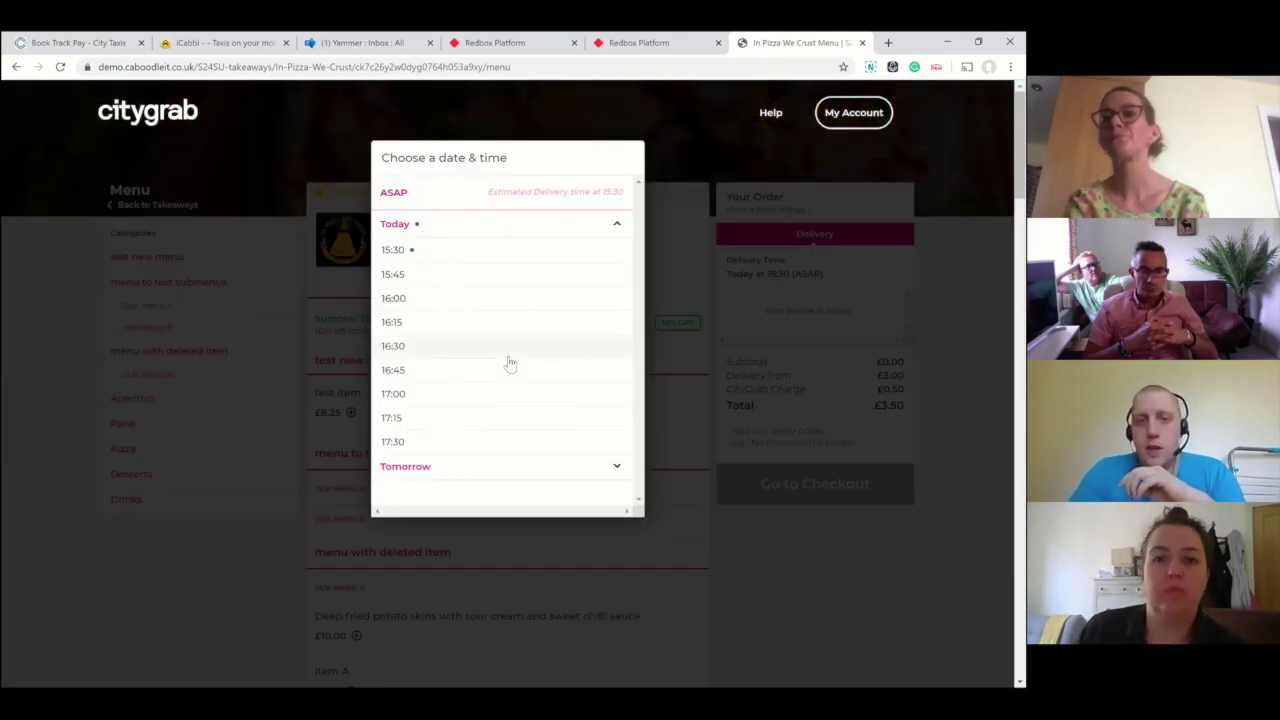
left_click(615, 466)
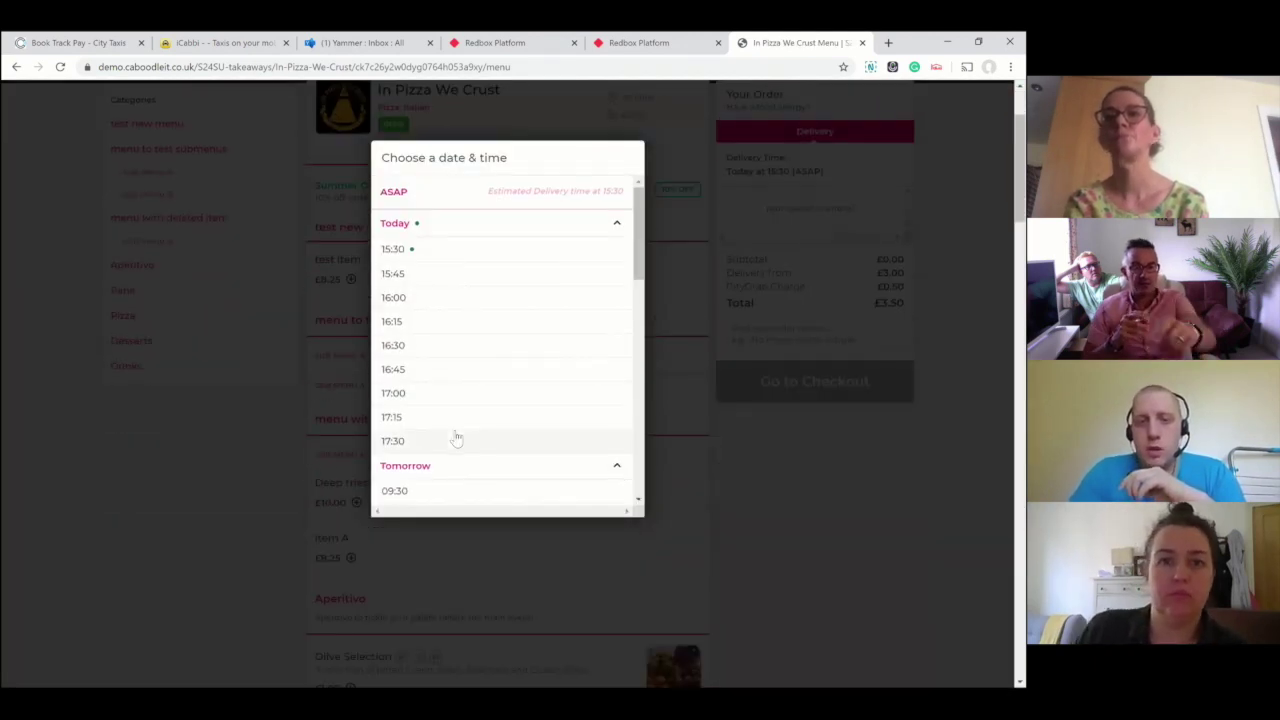
scroll(453, 437, "down", 3)
scroll(455, 437, "up", 2)
scroll(455, 437, "down", 3)
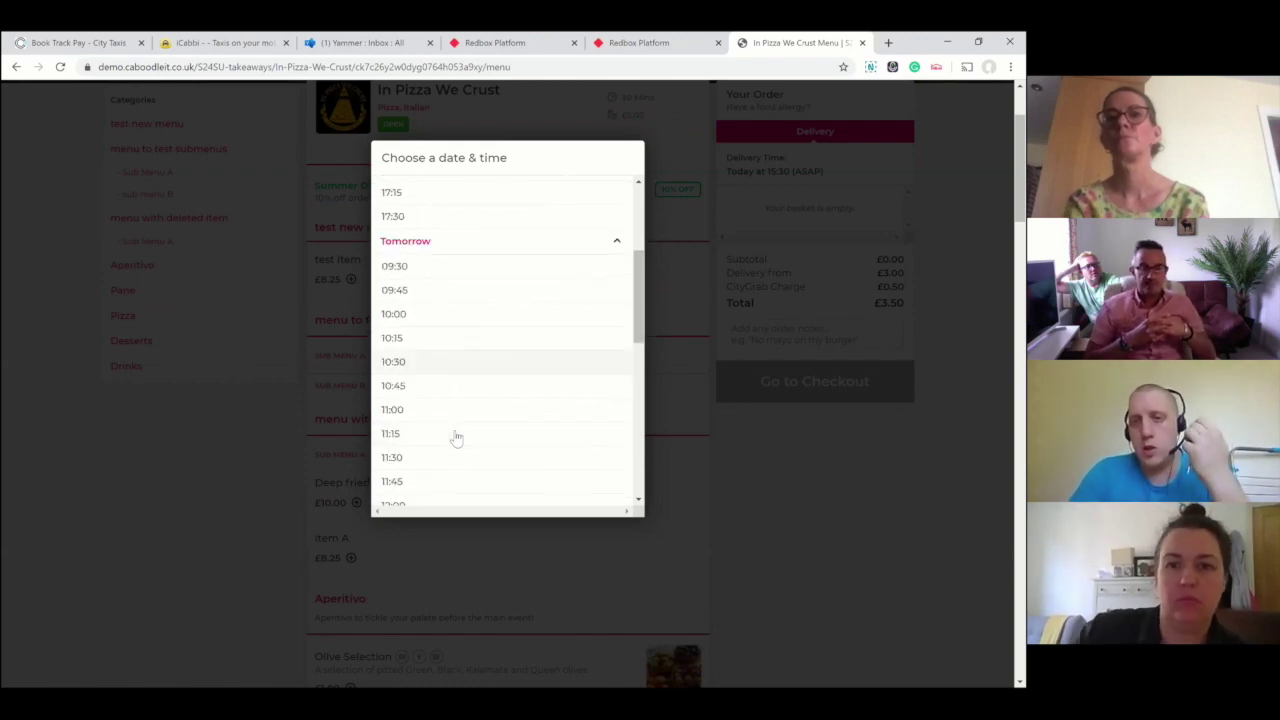
scroll(455, 437, "down", 1)
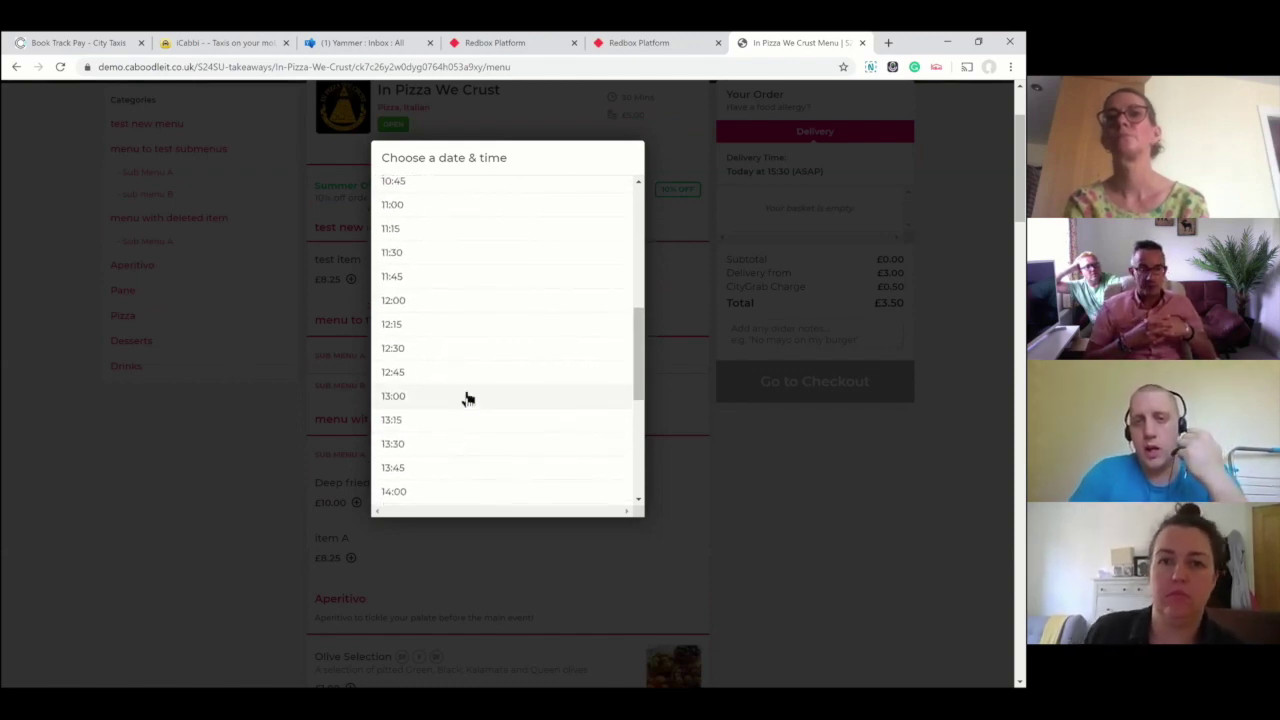
left_click(467, 396)
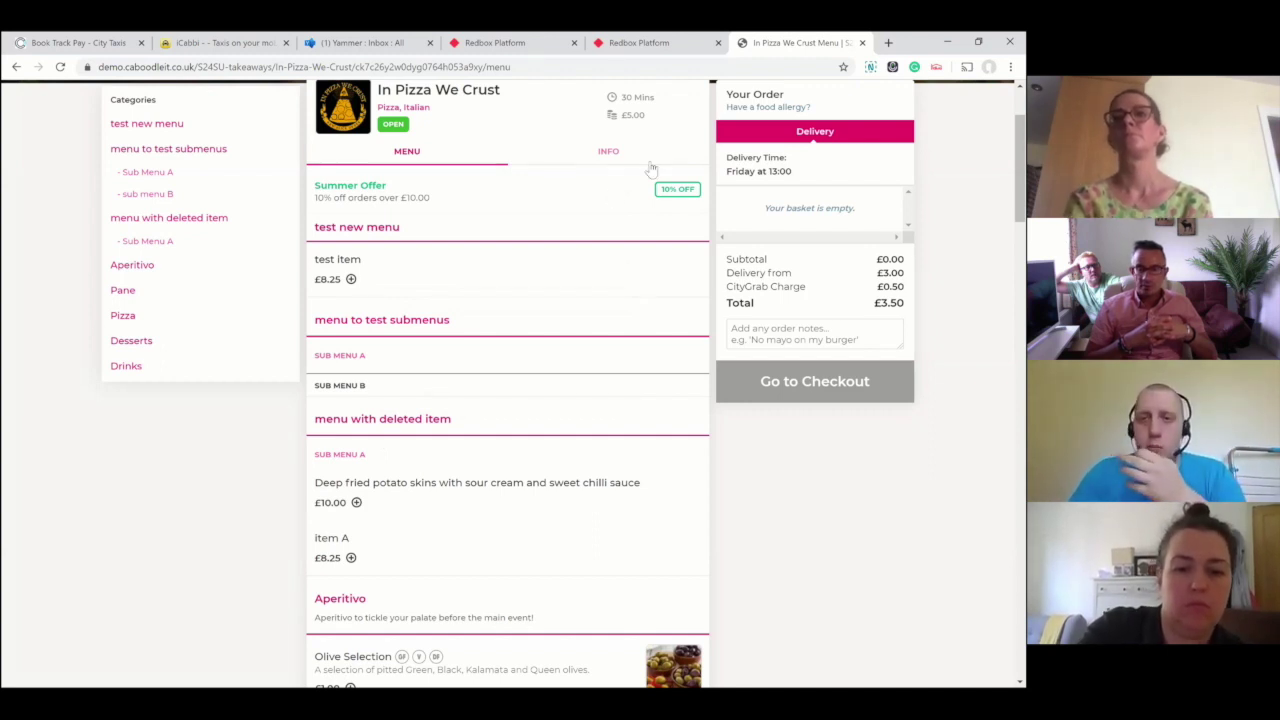
Step: Add the test item with quantity 5 to the basket
scroll(449, 334, "up", 2)
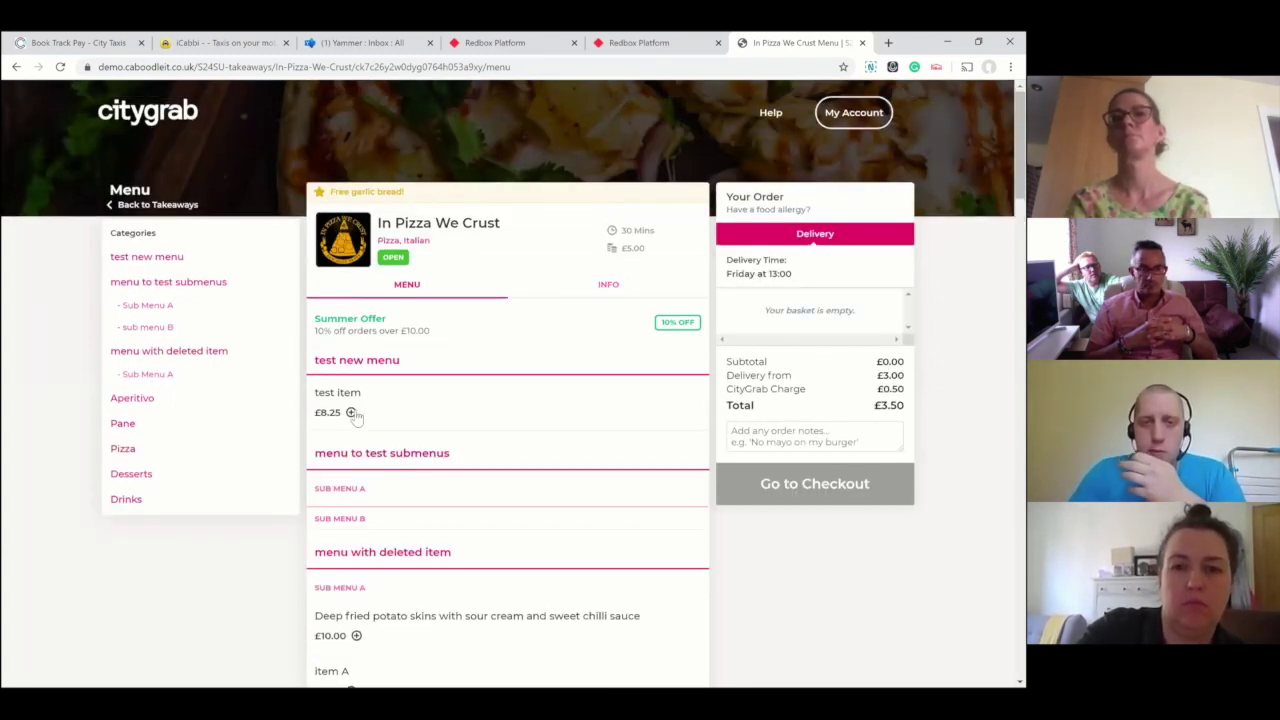
left_click(351, 413)
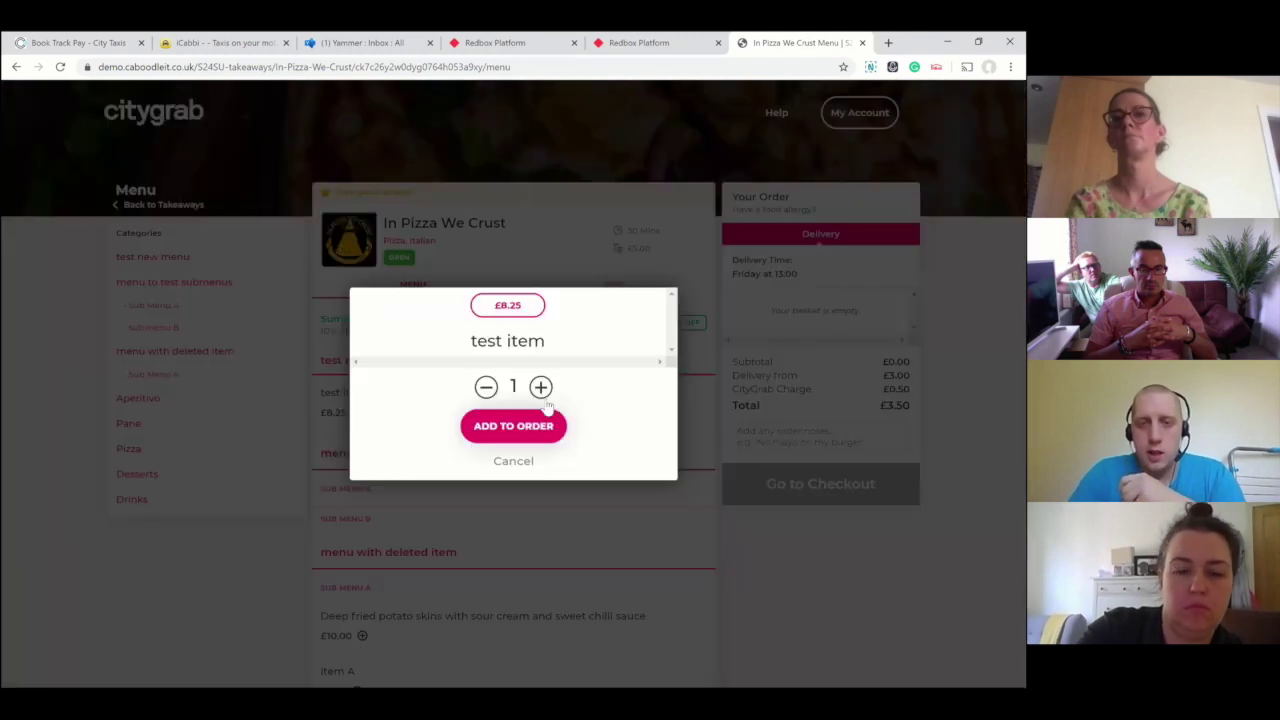
left_click(540, 387)
left_click(540, 387)
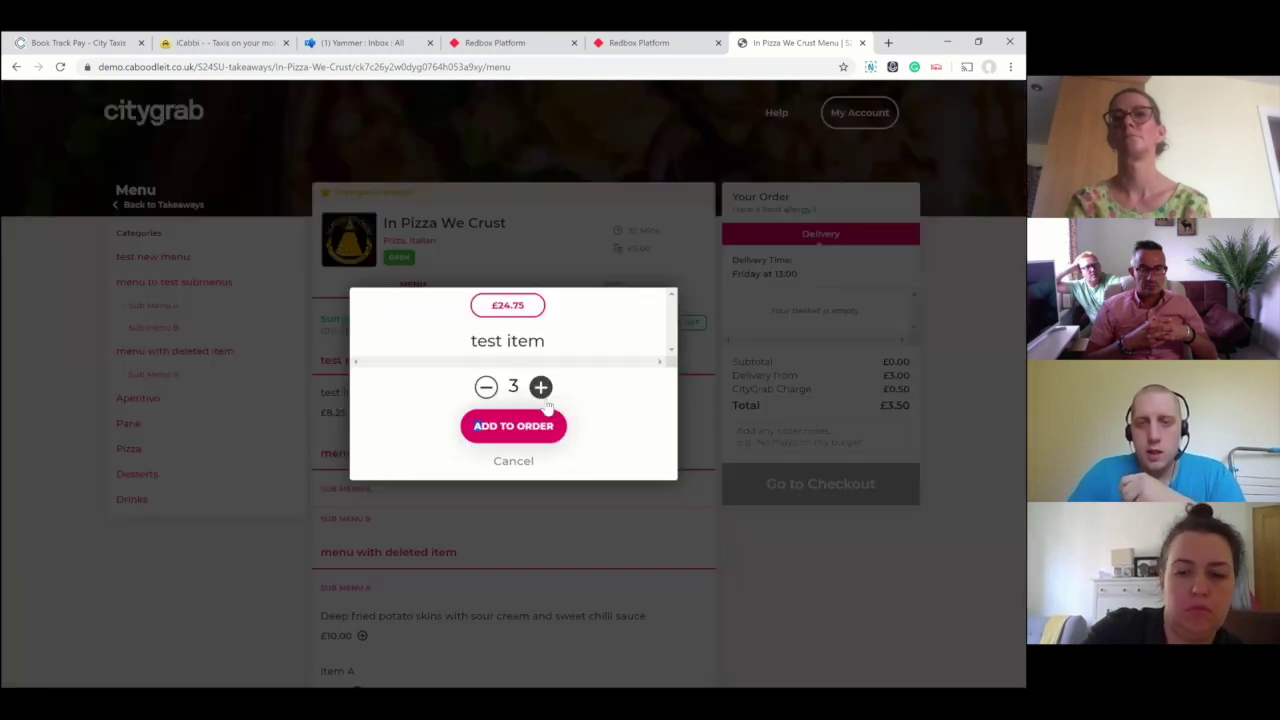
left_click(540, 387)
left_click(540, 387)
left_click(548, 438)
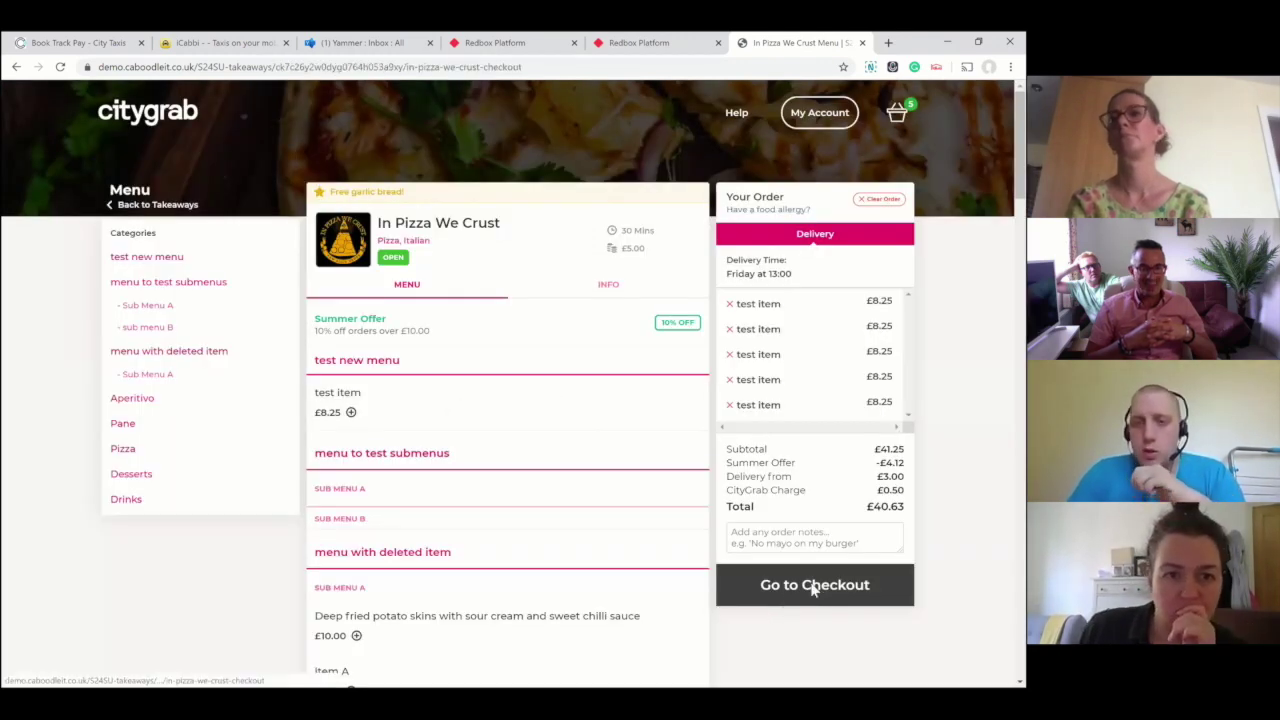
Step: Check out and place the order, then return to the Redbox Platform
left_click(814, 586)
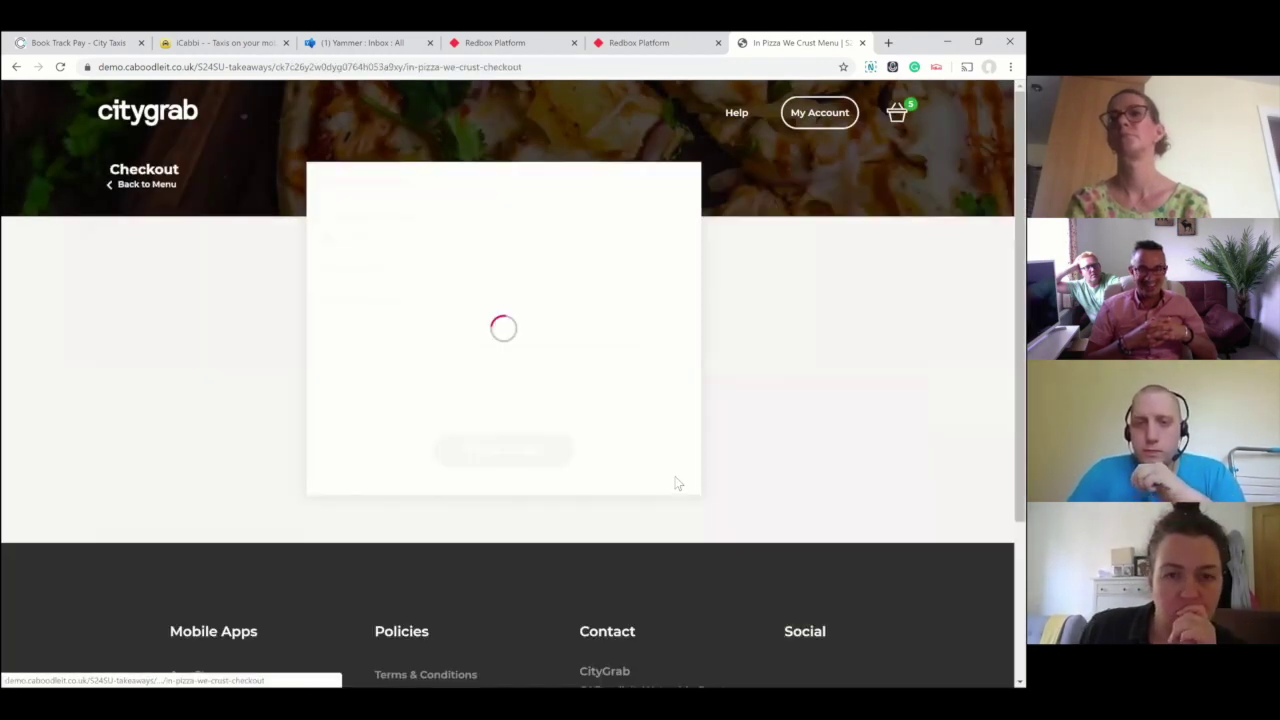
left_click(514, 526)
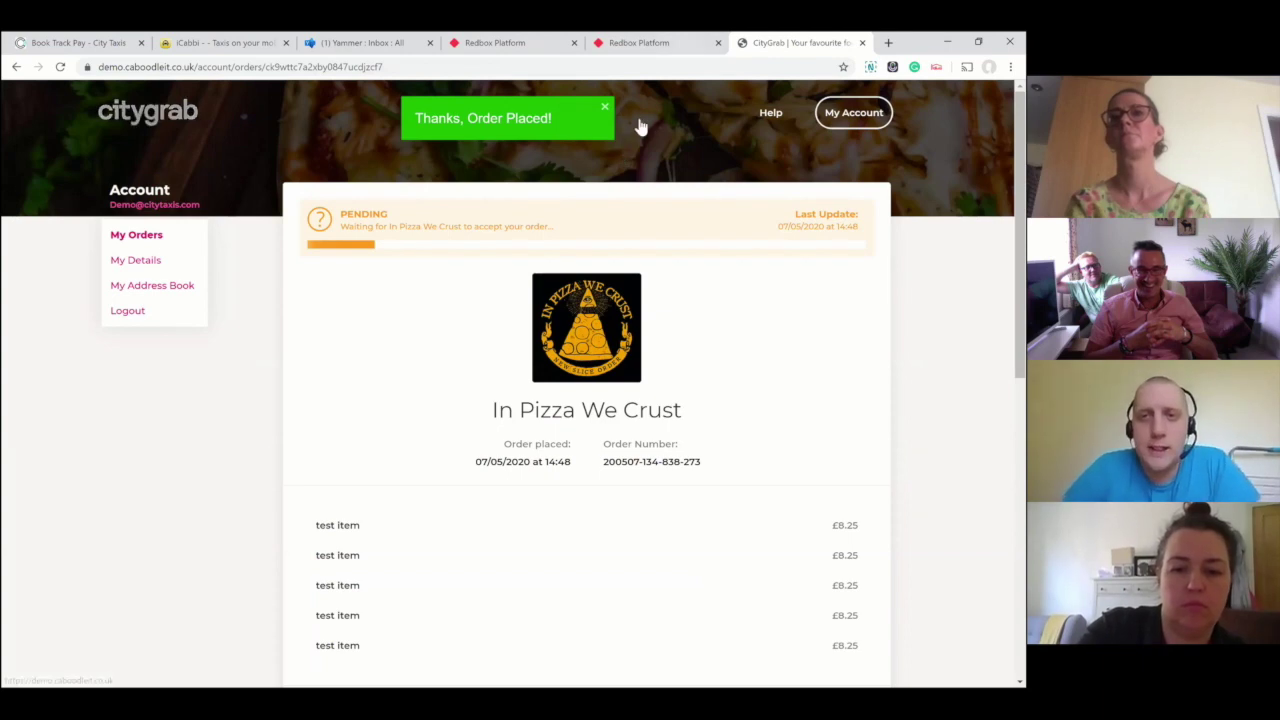
left_click(639, 42)
Step: In the Pending list, review the preorder's tomorrow pickup and delivery times and open its Order Details
left_click(93, 123)
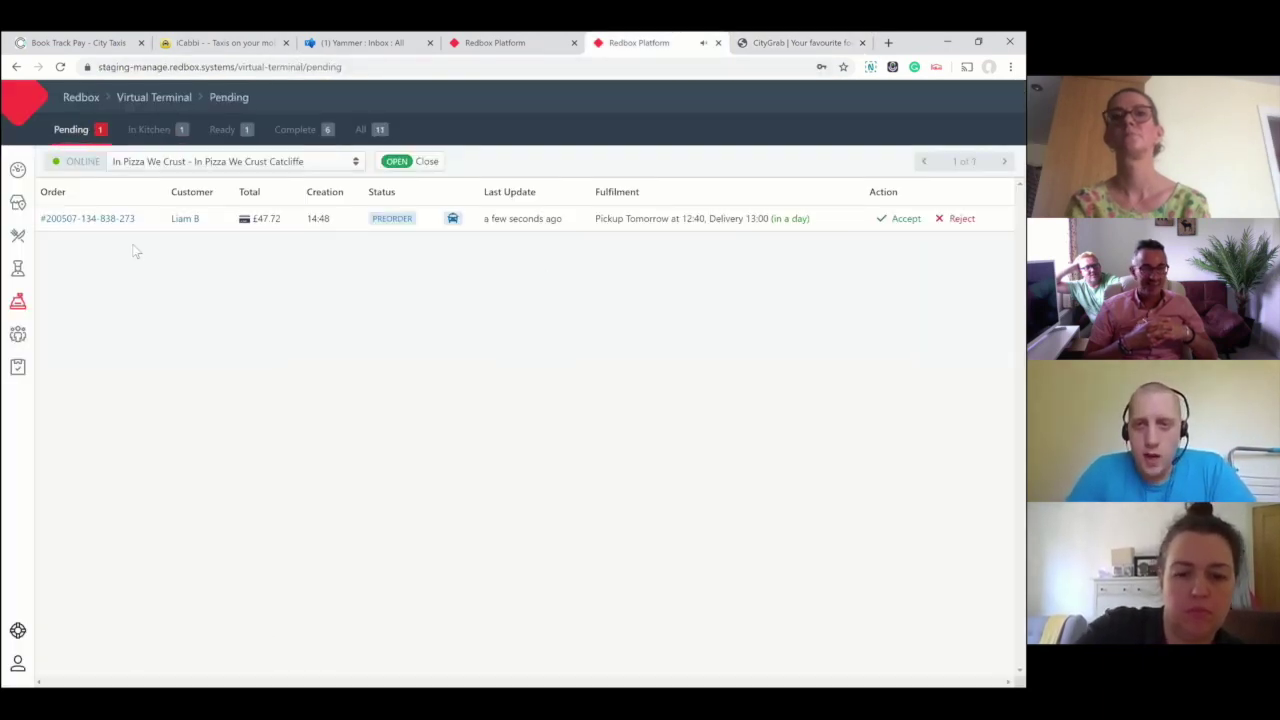
left_click_drag(600, 223, 708, 228)
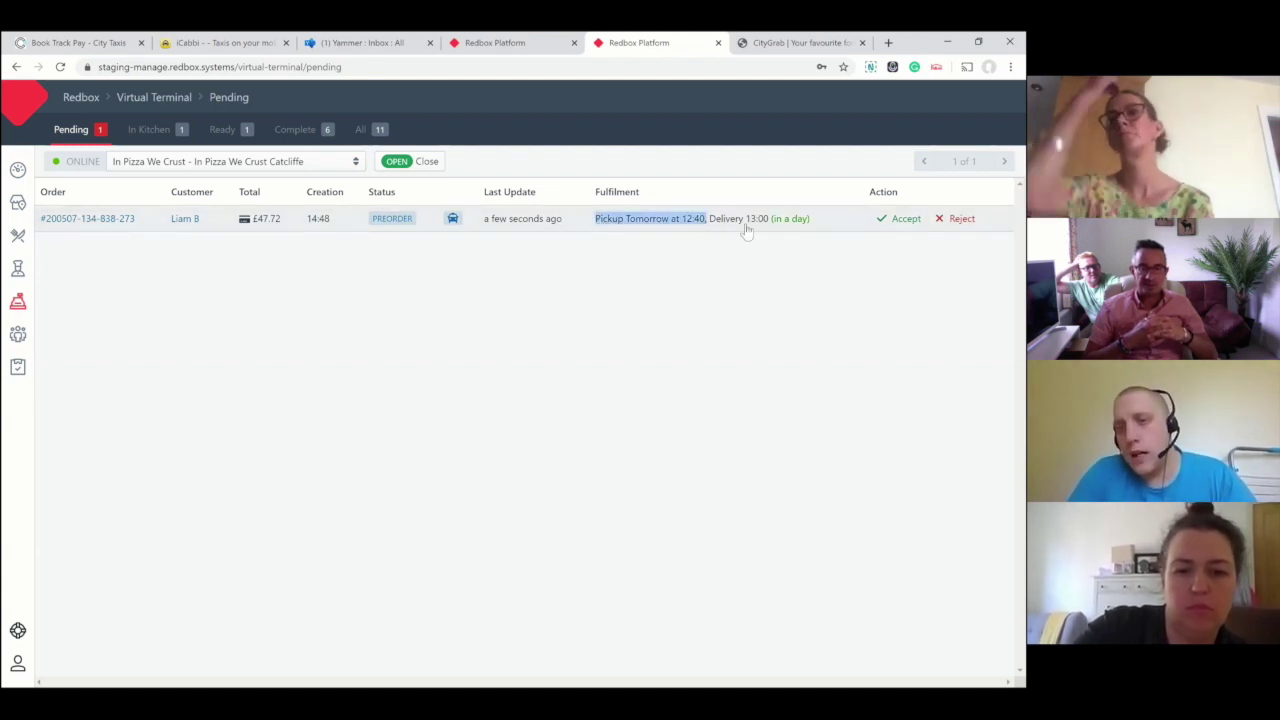
left_click_drag(759, 228, 810, 228)
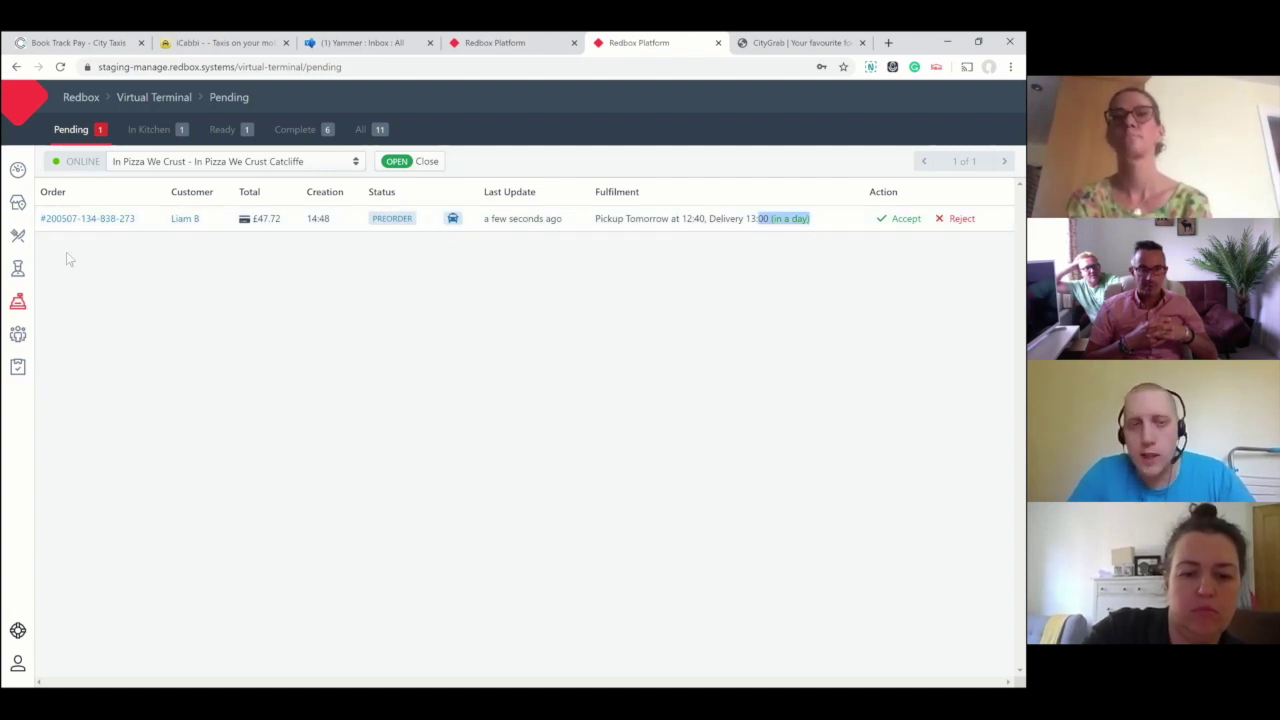
left_click(85, 221)
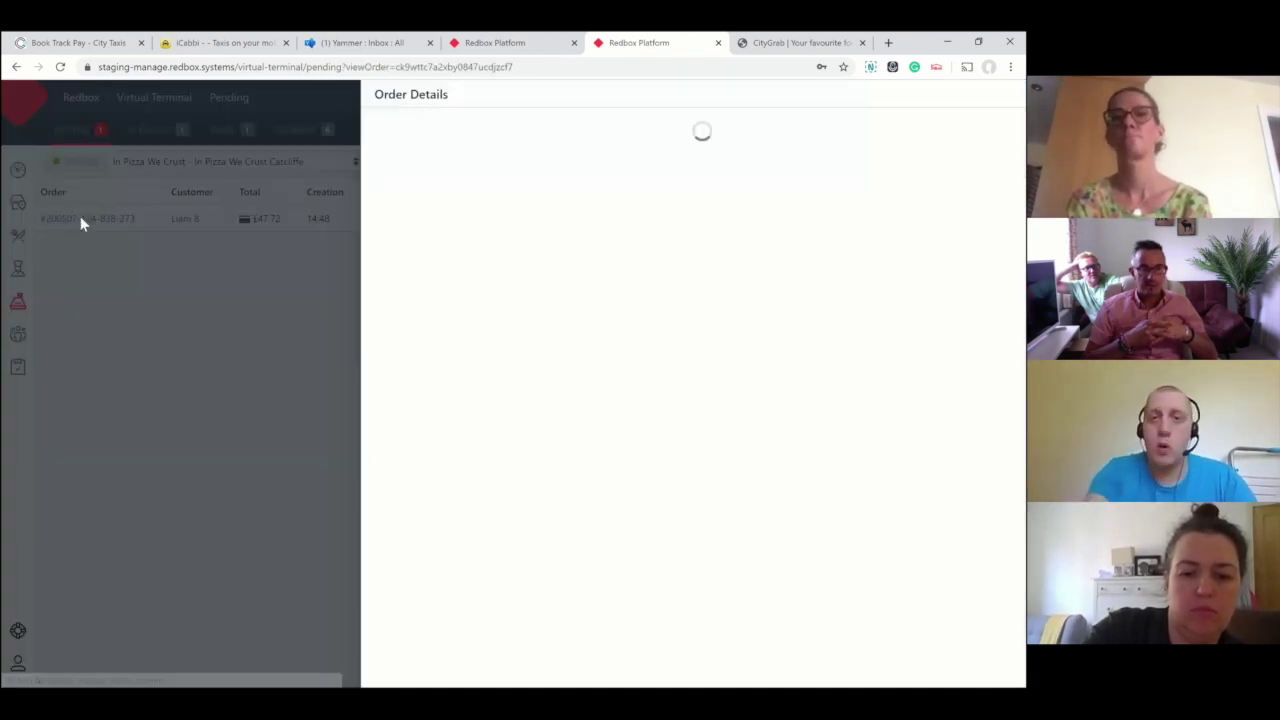
left_click_drag(368, 190, 648, 205)
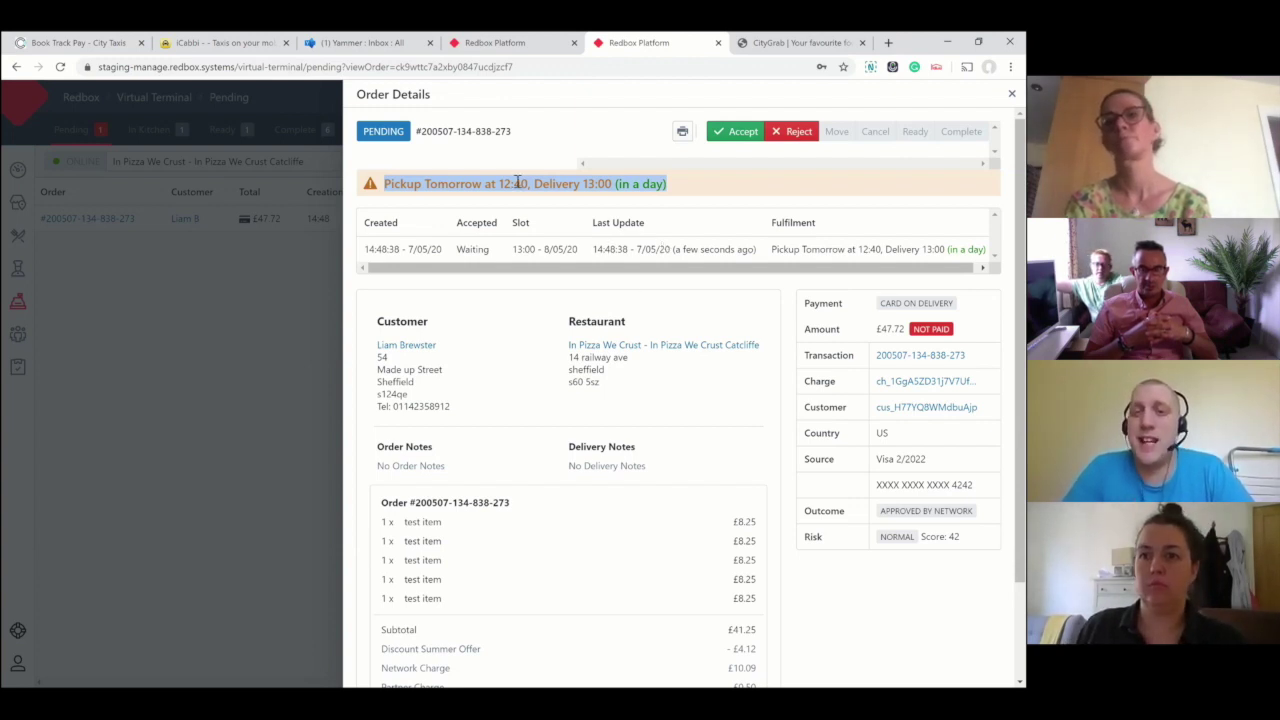
Step: Accept and confirm the preorder as preparing, skip the receipt, and close its details
left_click(737, 131)
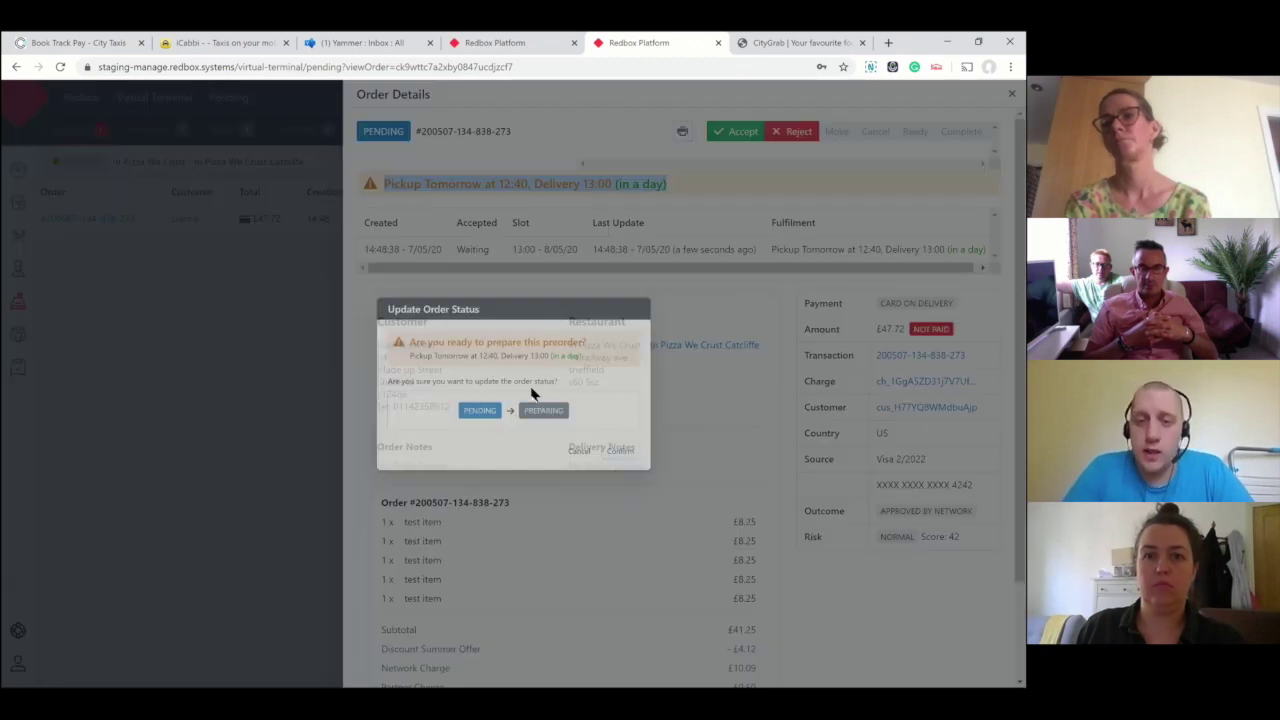
left_click(648, 467)
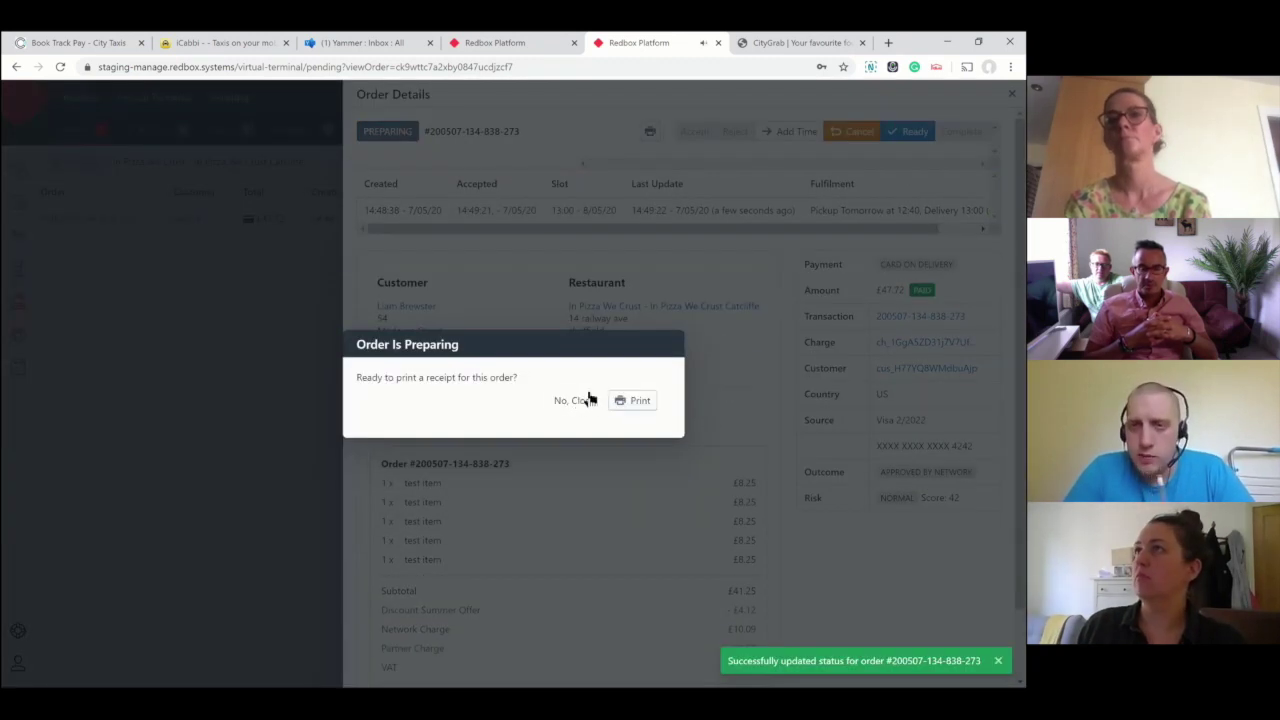
left_click(578, 401)
left_click(145, 135)
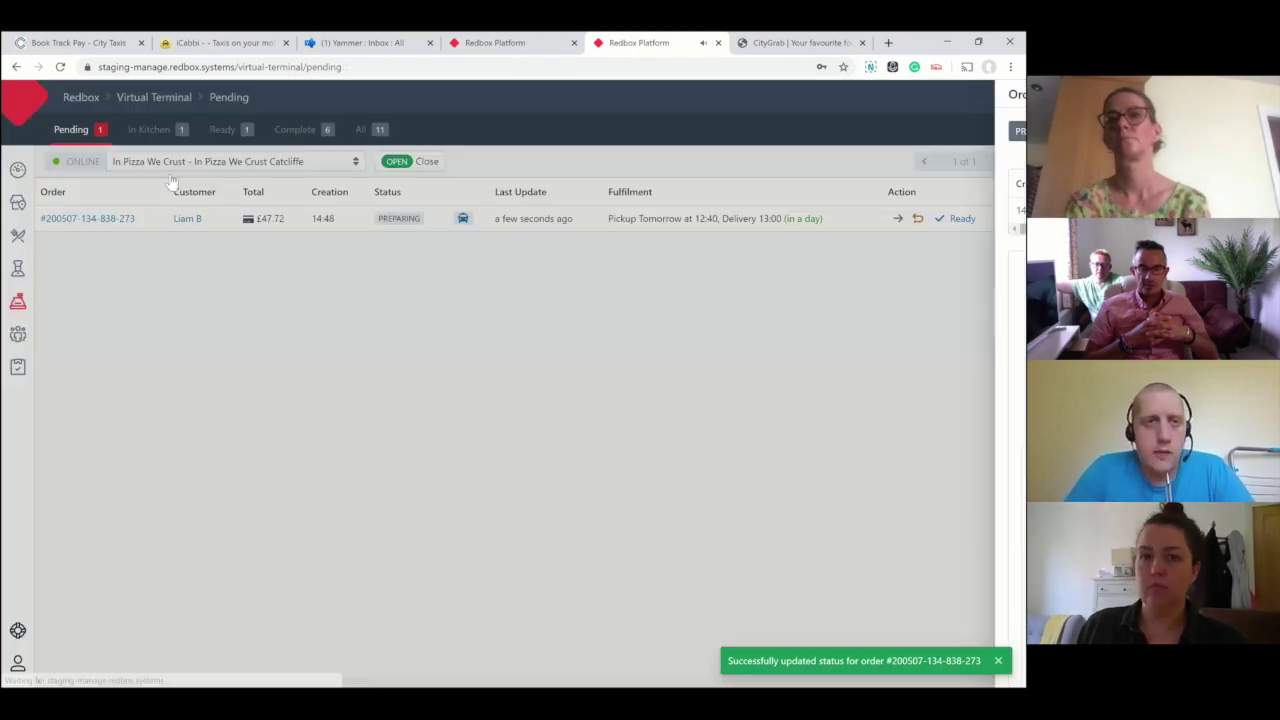
Step: Review the In Kitchen list, comparing the older order's late delivery with the preorder's tomorrow delivery
left_click(130, 129)
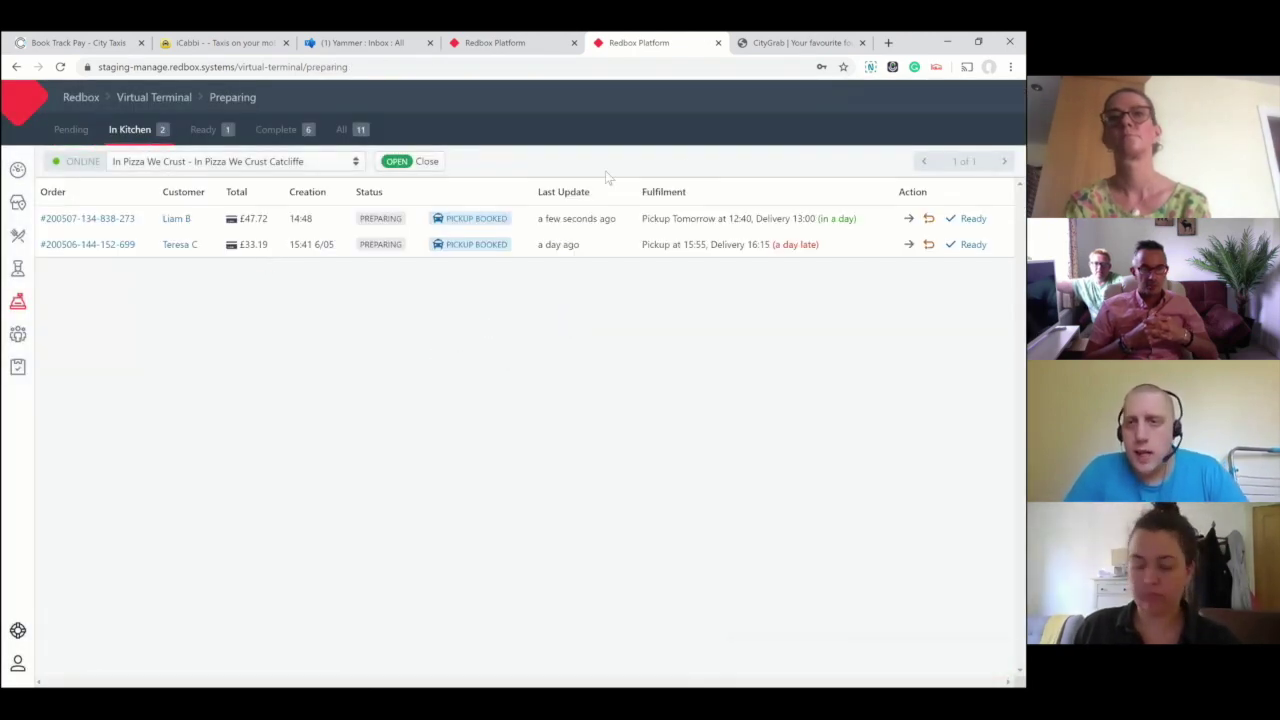
left_click_drag(855, 224, 662, 258)
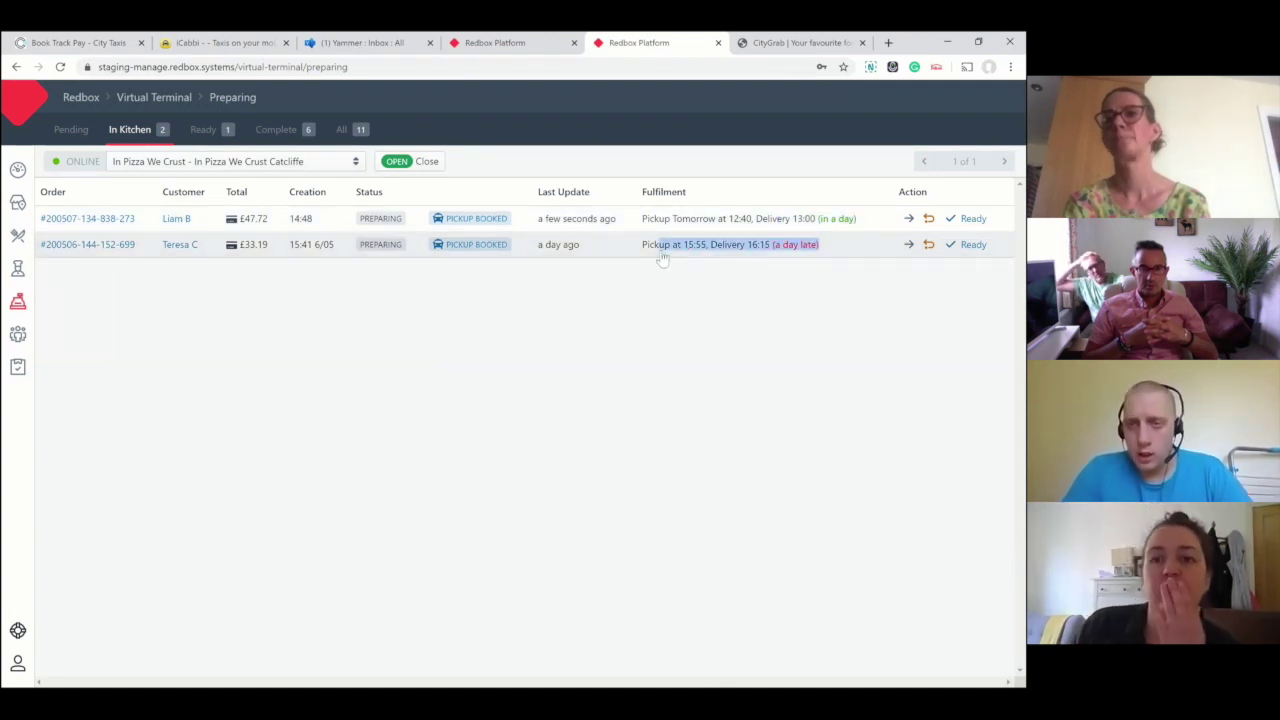
left_click_drag(857, 224, 682, 228)
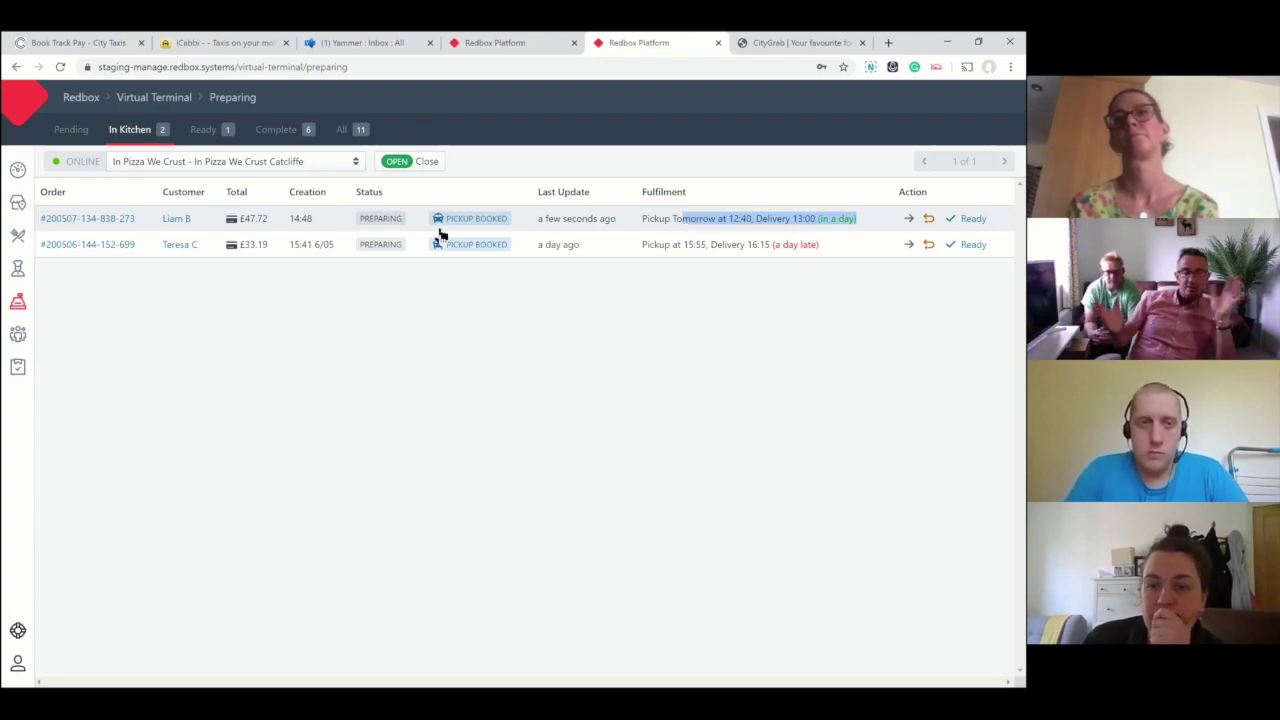
left_click(112, 226)
Step: Reopen and close the preorder's details, note its 12:40 pickup, then list the Ready orders
left_click(113, 226)
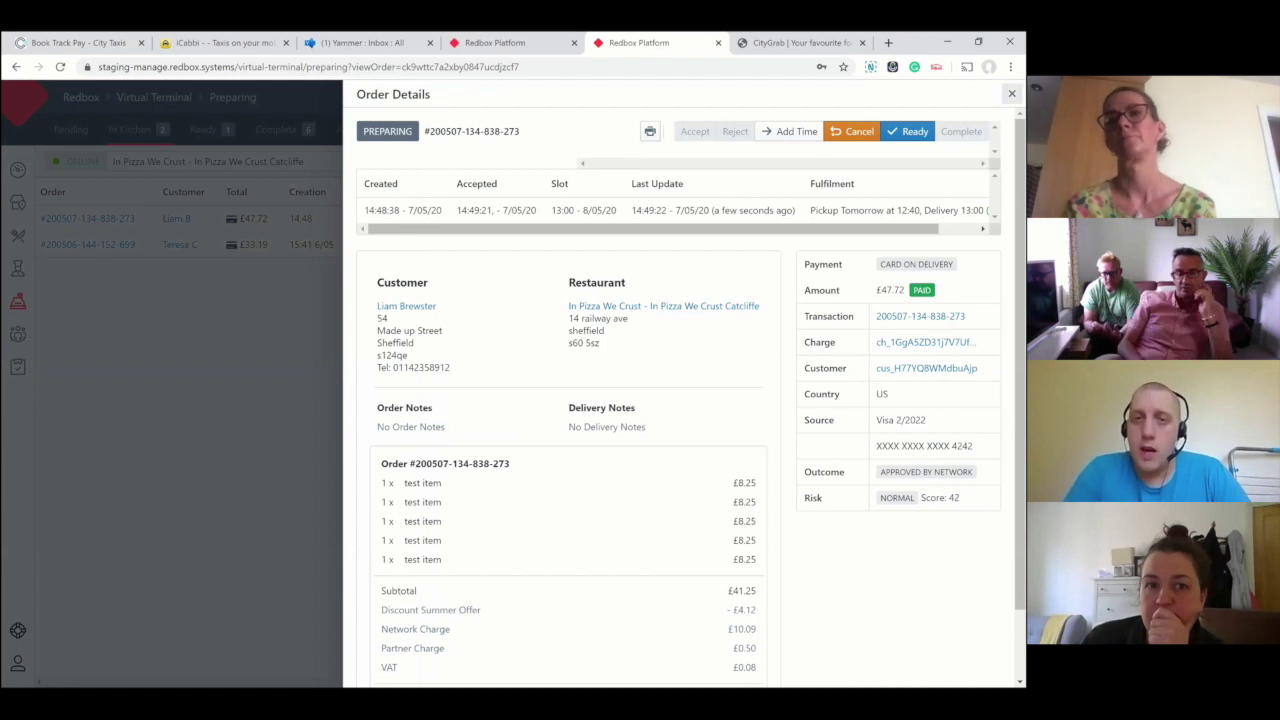
key("Escape")
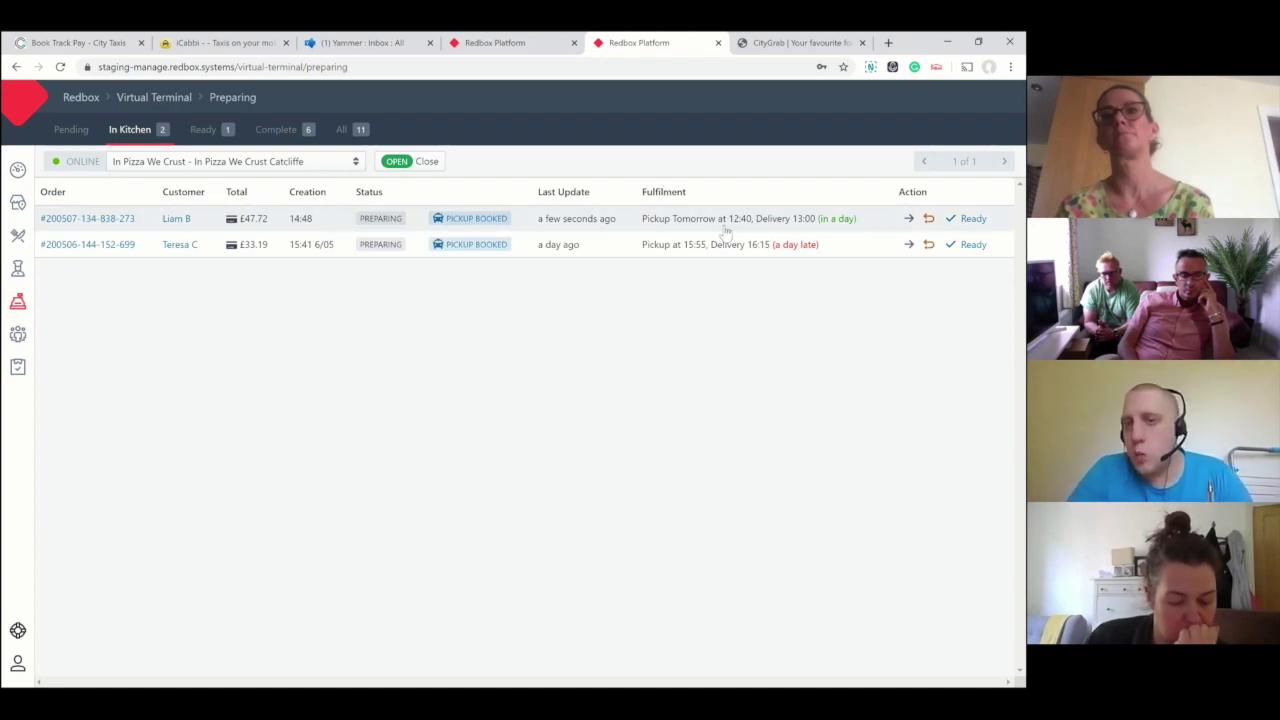
left_click_drag(728, 222, 752, 228)
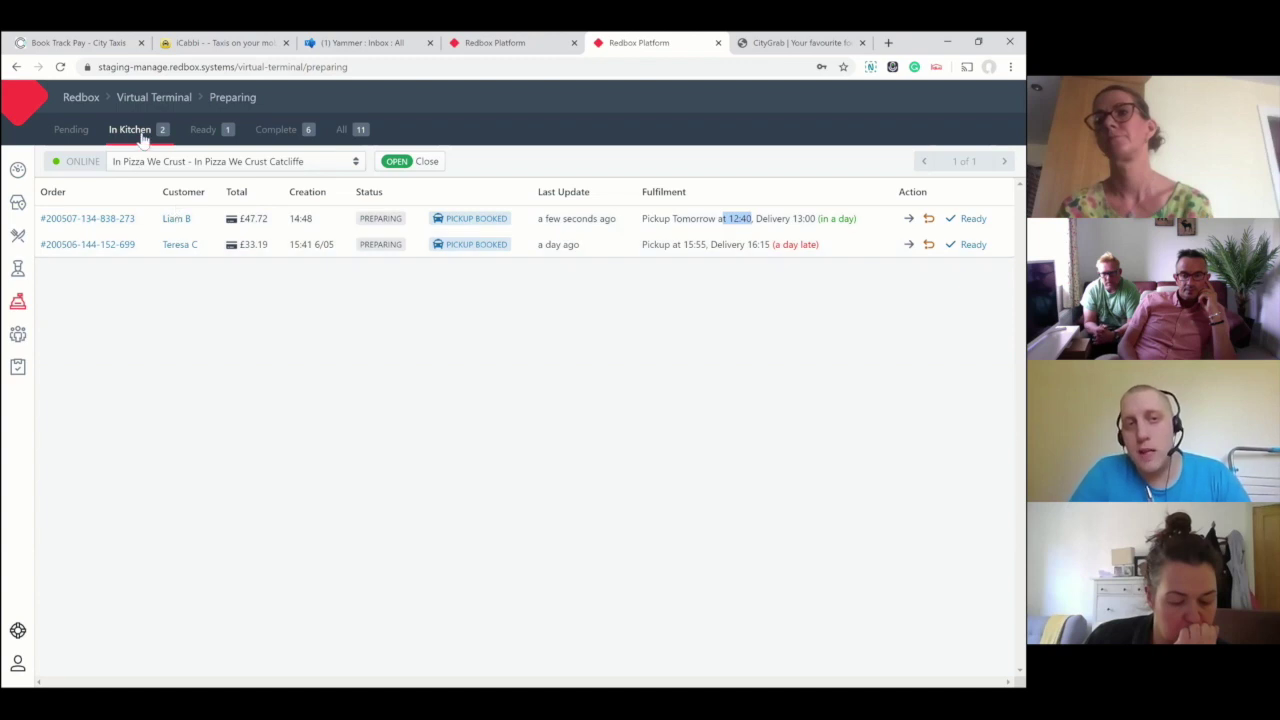
left_click(214, 130)
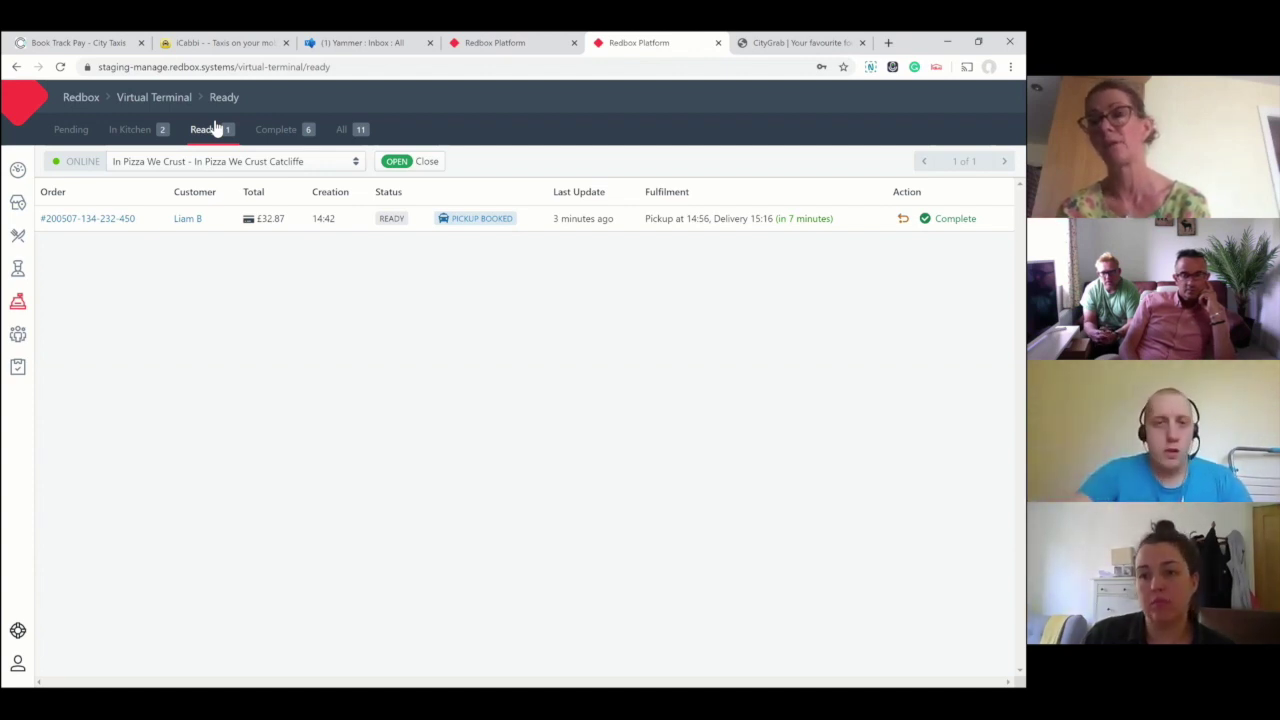
Step: Go to Restaurants, In Pizza We Crust, Outlets and open the Catcliffe outlet
left_click(18, 235)
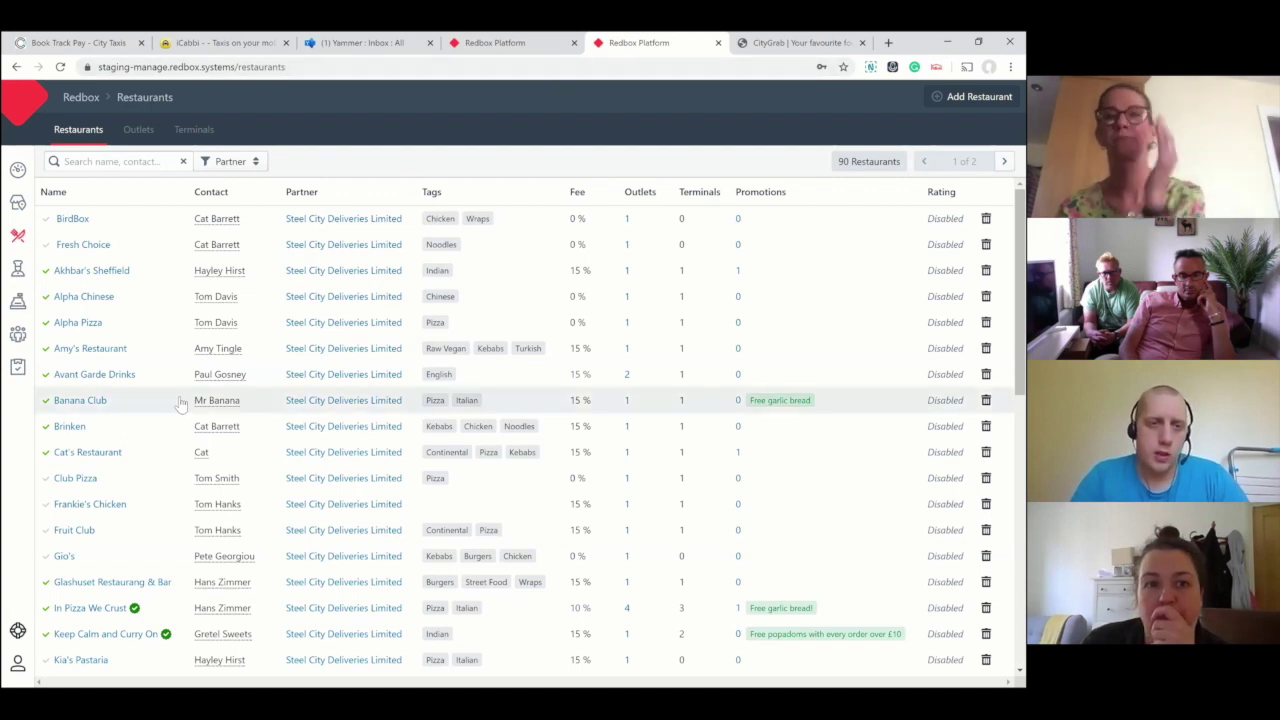
scroll(135, 500, "down", 1)
left_click(110, 598)
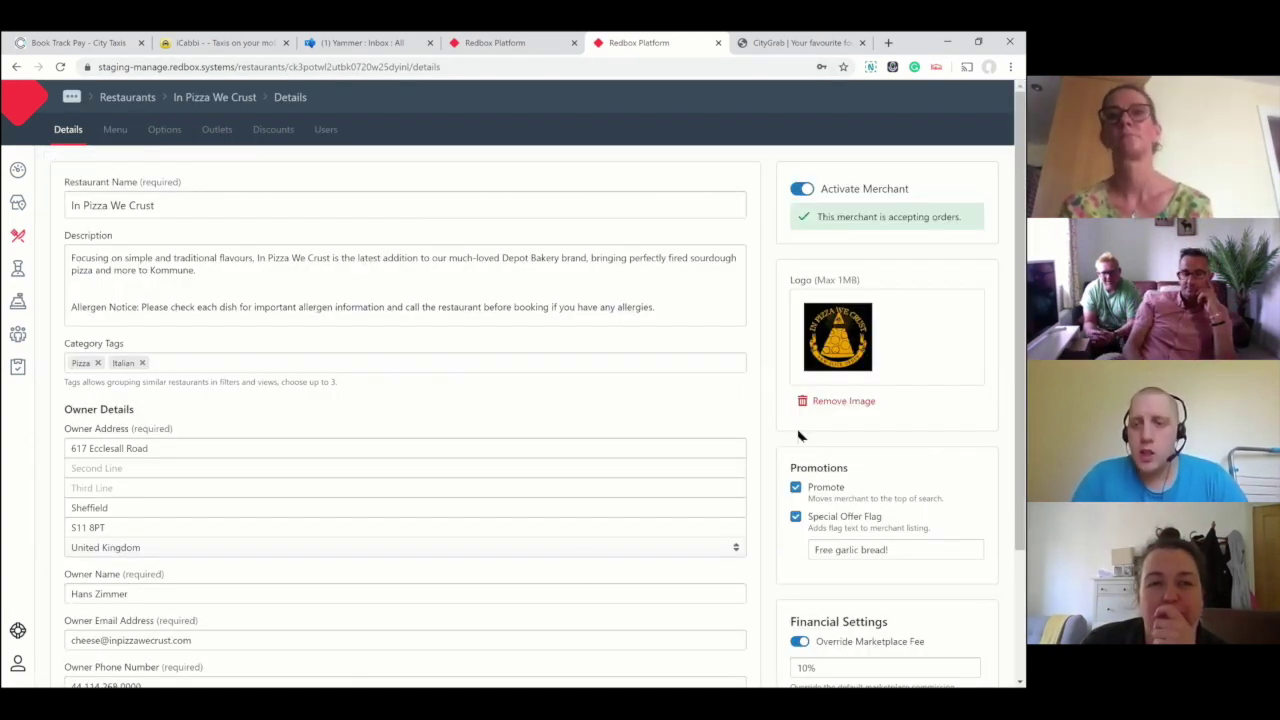
scroll(800, 435, "down", 2)
scroll(800, 435, "up", 2)
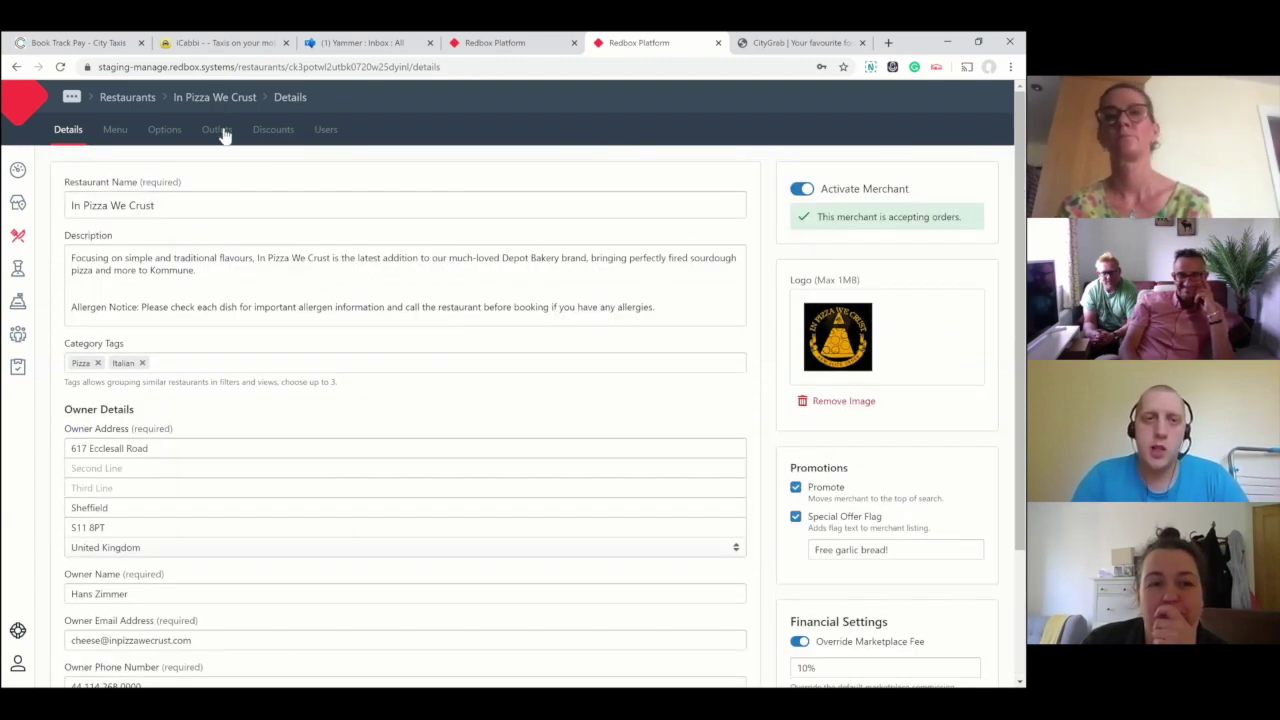
left_click(219, 131)
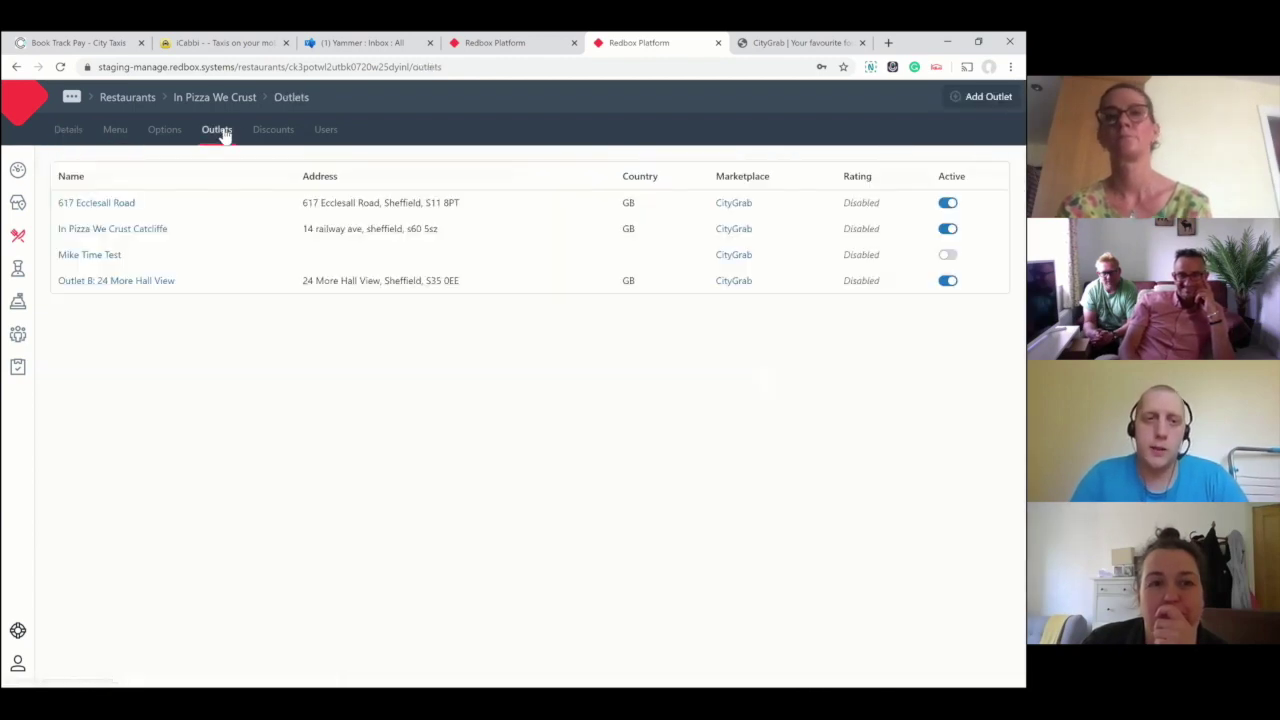
left_click(120, 230)
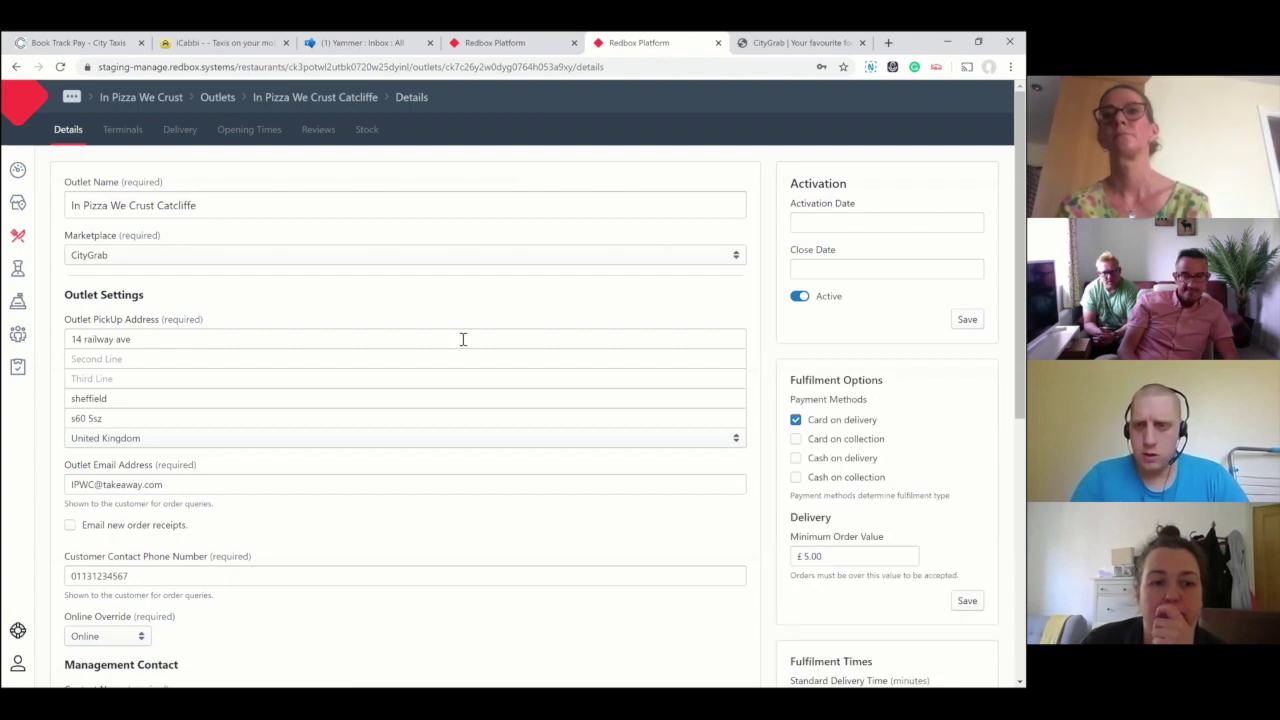
Step: Raise the Fulfilment Times days-offered slider from 2 to 5 days
scroll(463, 339, "down", 5)
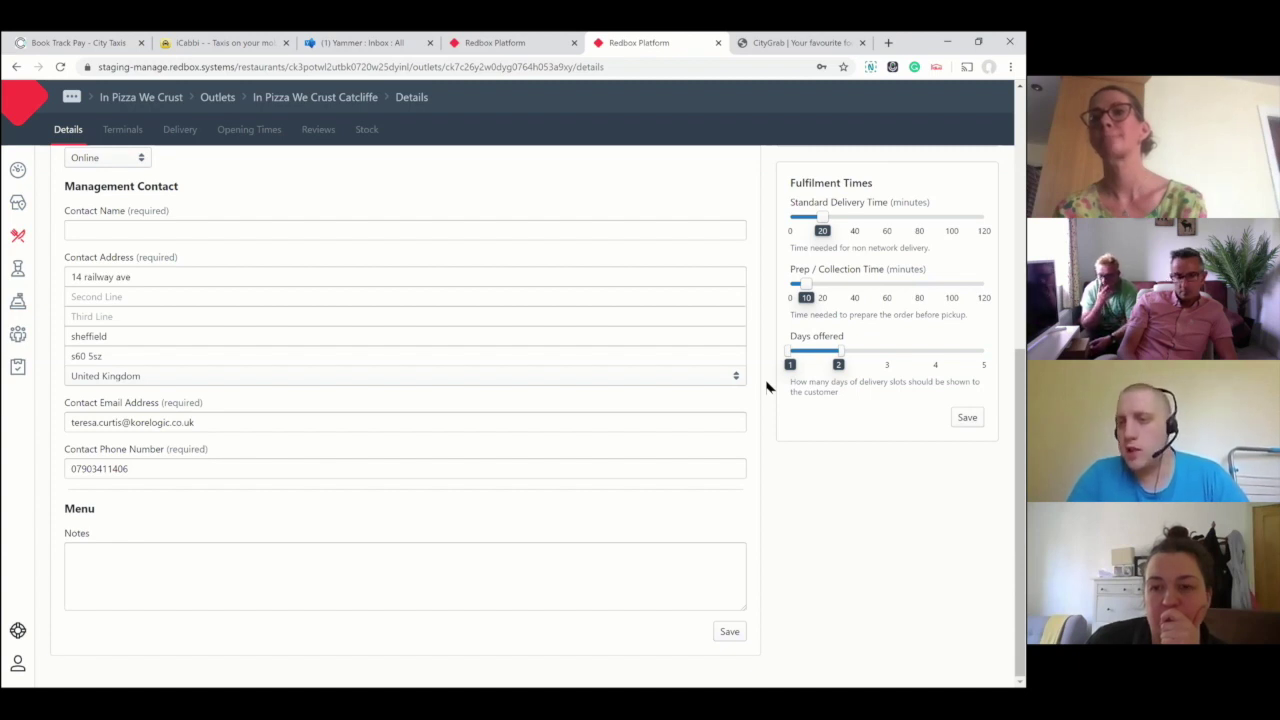
key("Right")
key("Right")
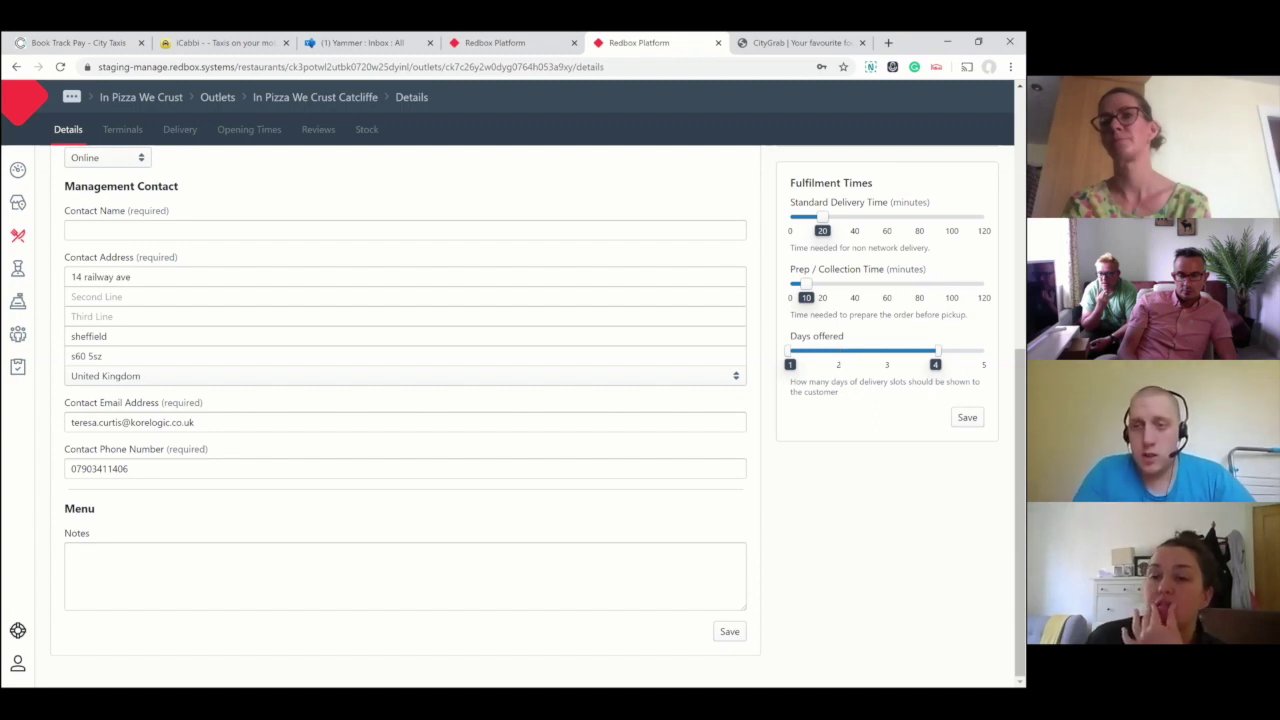
key("Right")
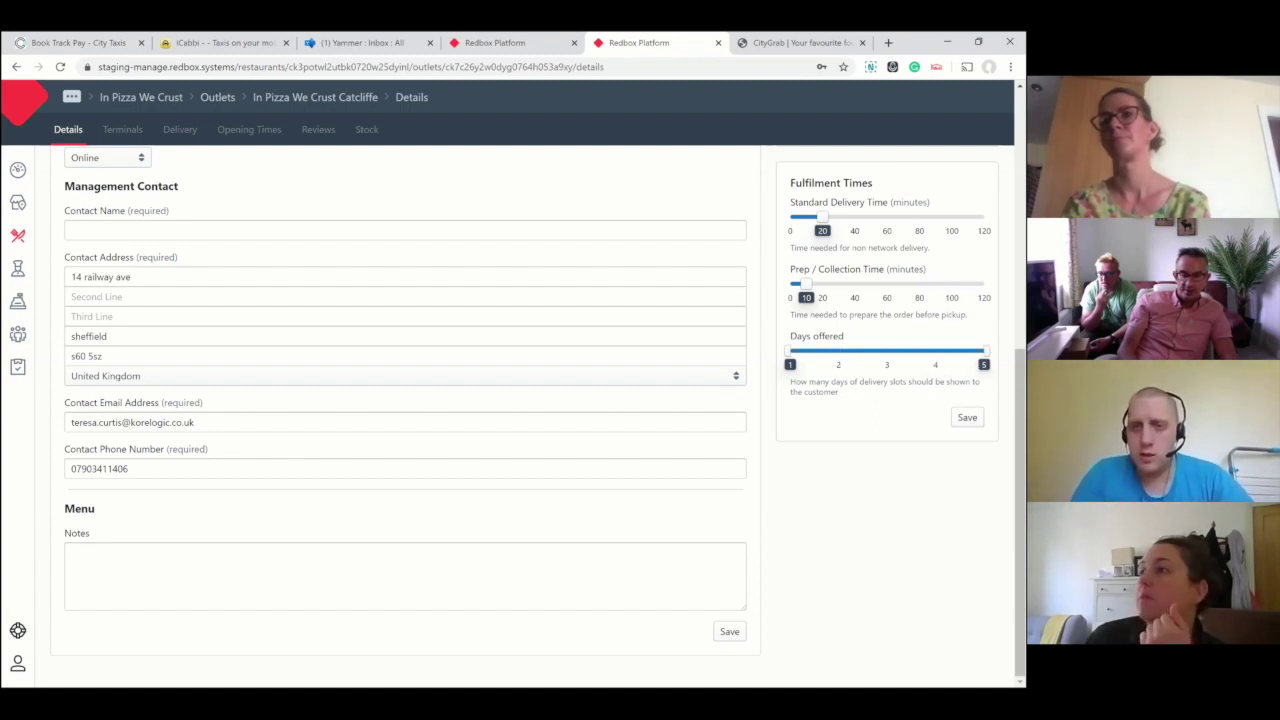